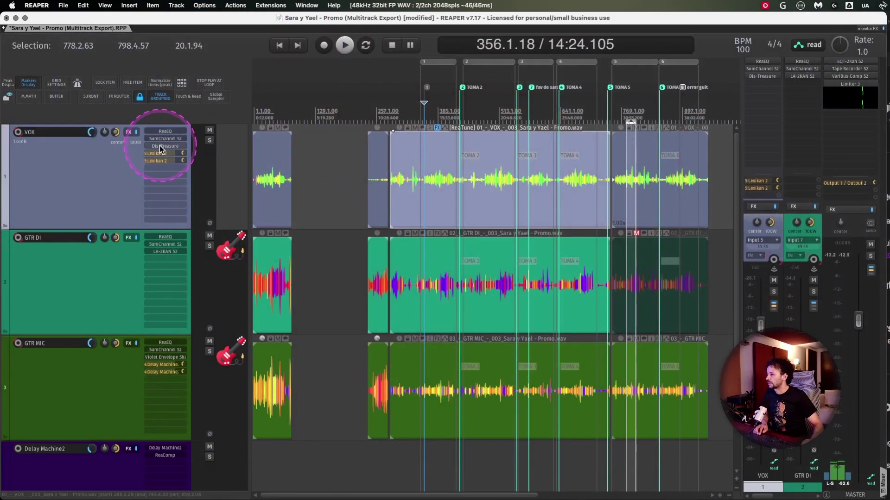
scroll(62, 194, down, 1)
drag(336, 175, 703, 356)
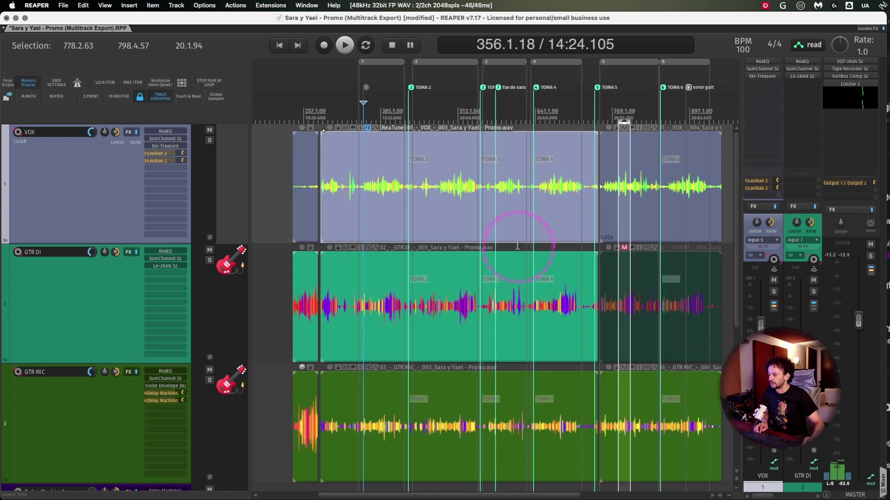
scroll(371, 176, up, 3)
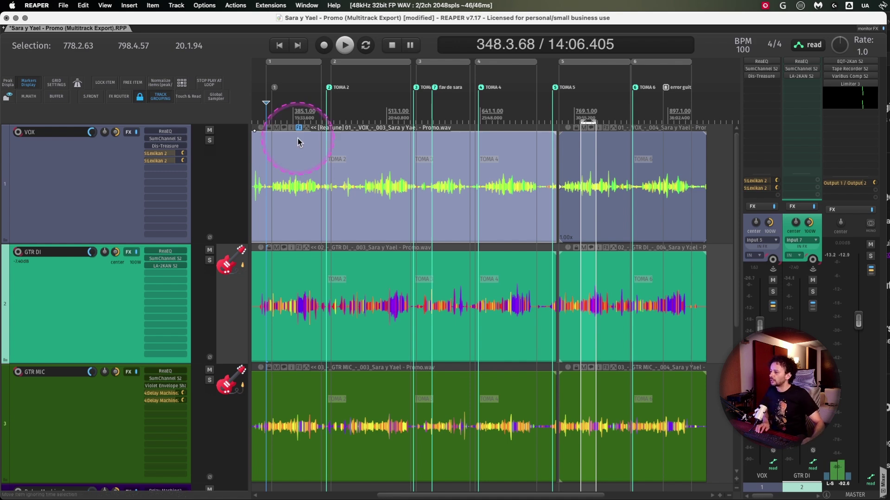
Step: Open the Render to File settings and bring up the categories of file name wildcards
key(super+alt+r)
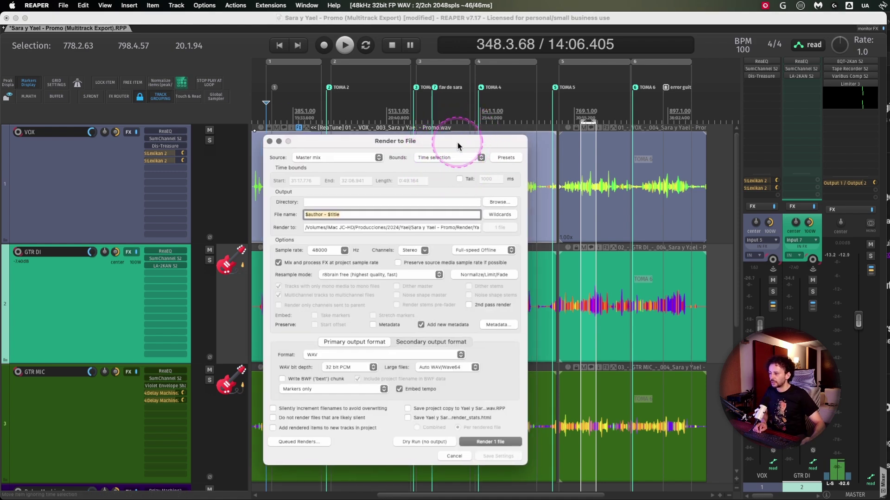
drag(457, 140, 455, 142)
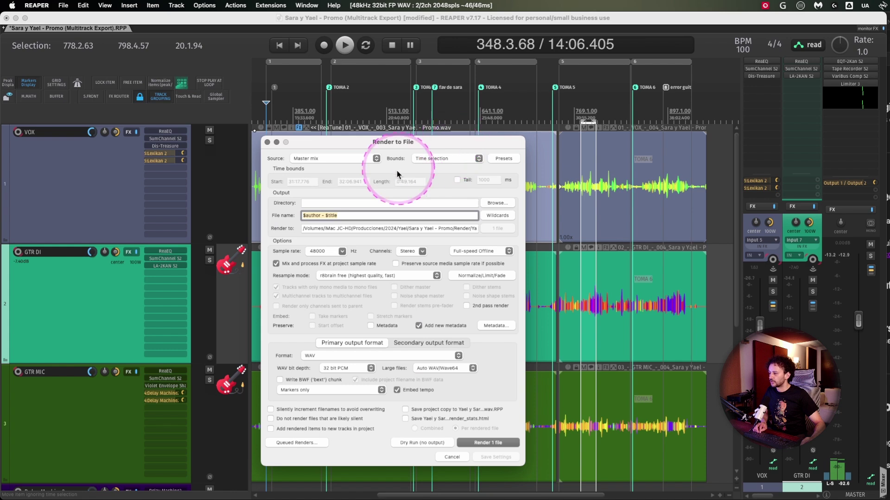
click(496, 216)
mouse_move(533, 229)
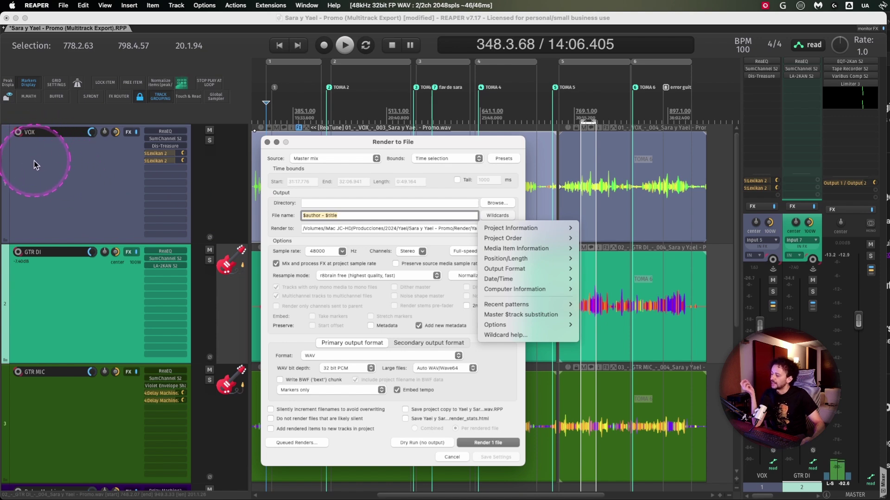
click(369, 183)
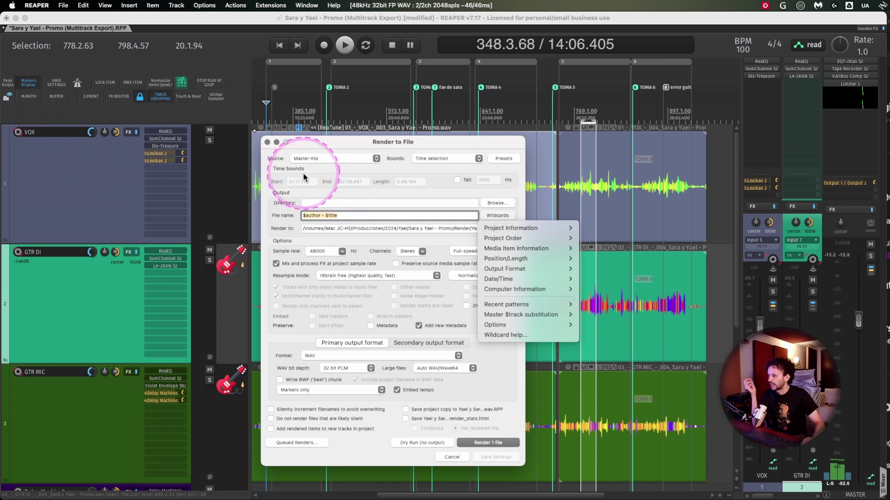
Step: Set the render source to Selected tracks (stems) and match the time selection to region 2
click(337, 158)
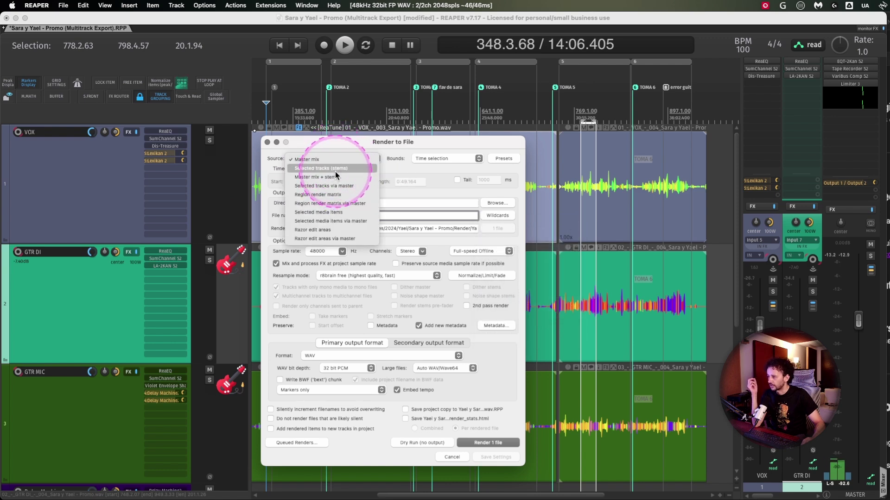
click(335, 169)
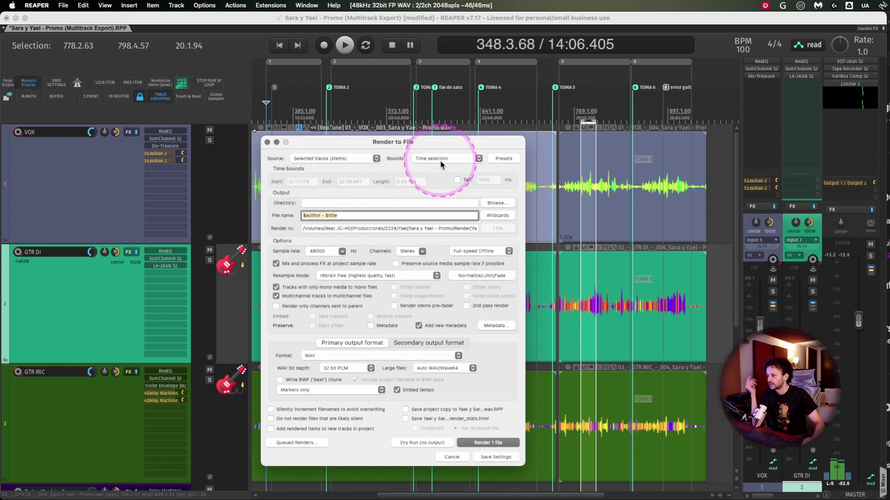
drag(408, 142, 552, 135)
double_click(369, 60)
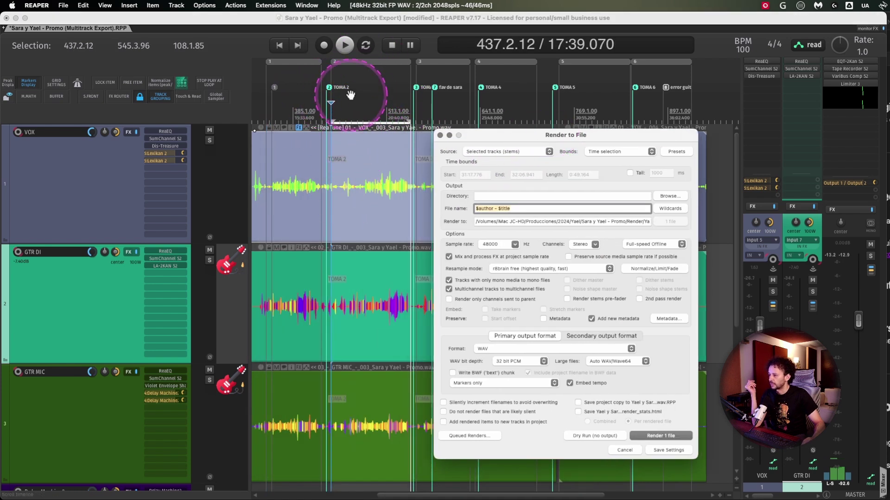
Step: Replace the render file name with the $track wildcard and check the output path with the GTR DI and GTR MIC tracks selected
click(670, 209)
click(547, 209)
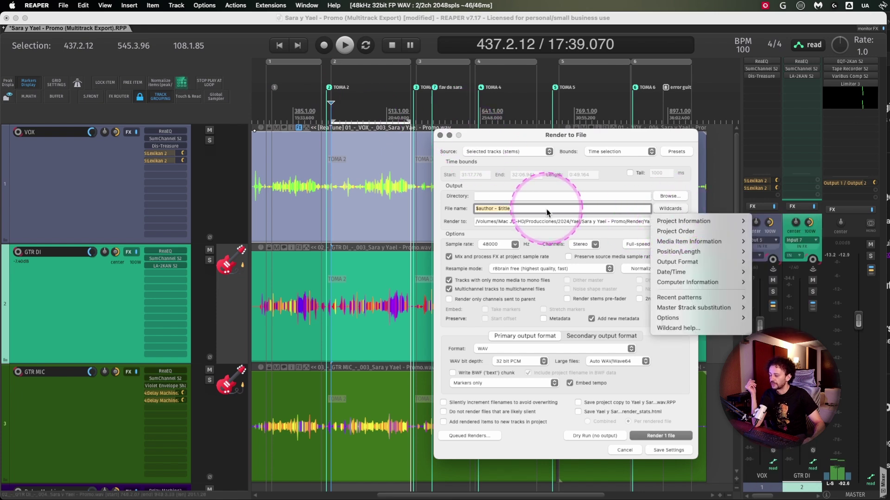
key(BackSpace)
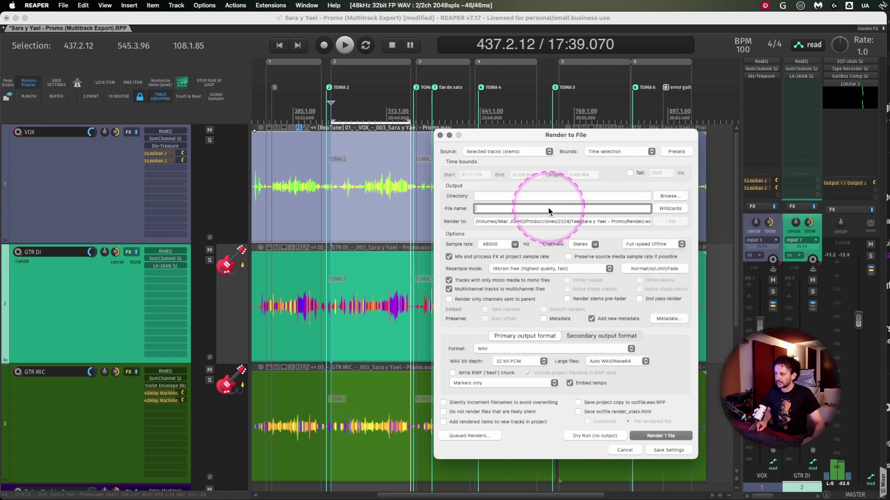
click(670, 209)
mouse_move(693, 226)
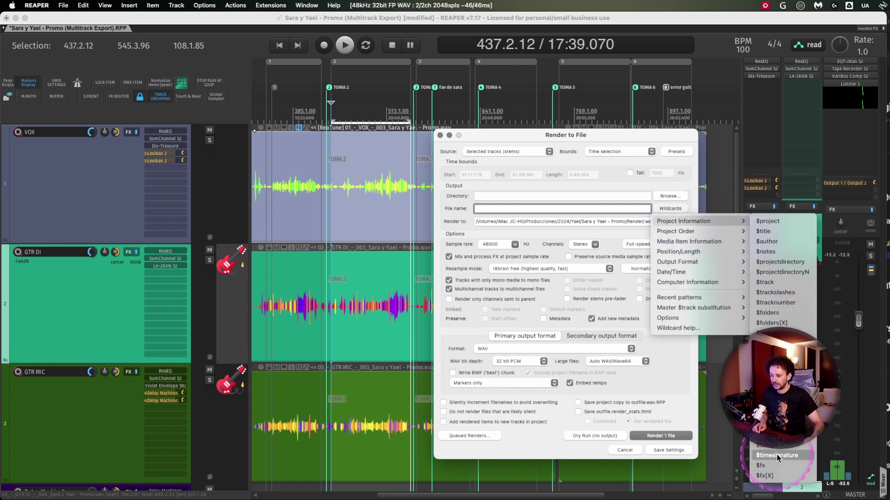
click(764, 283)
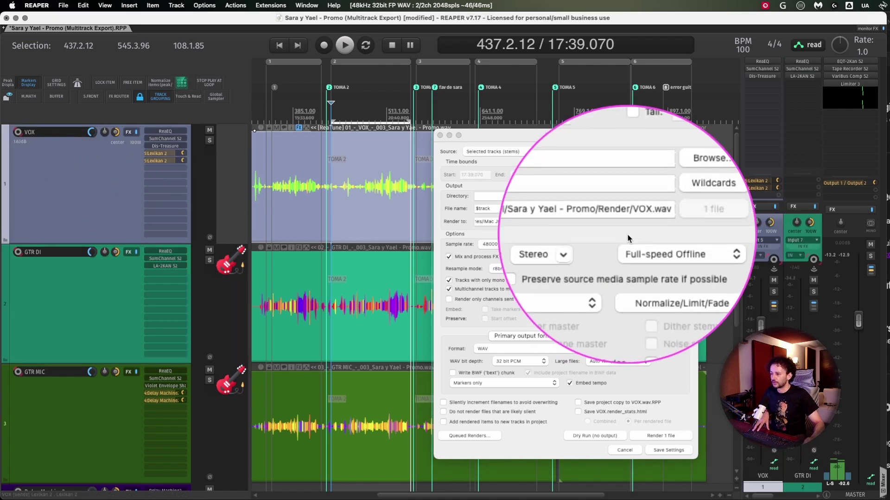
click(77, 308)
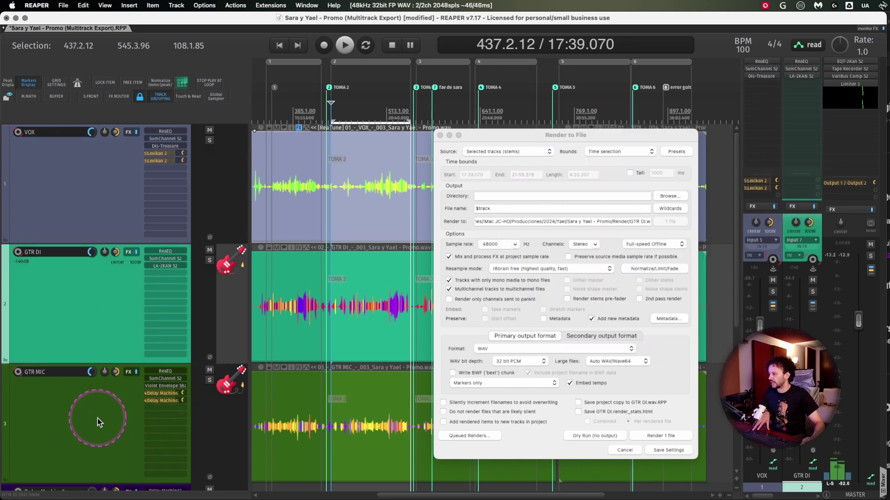
click(54, 409)
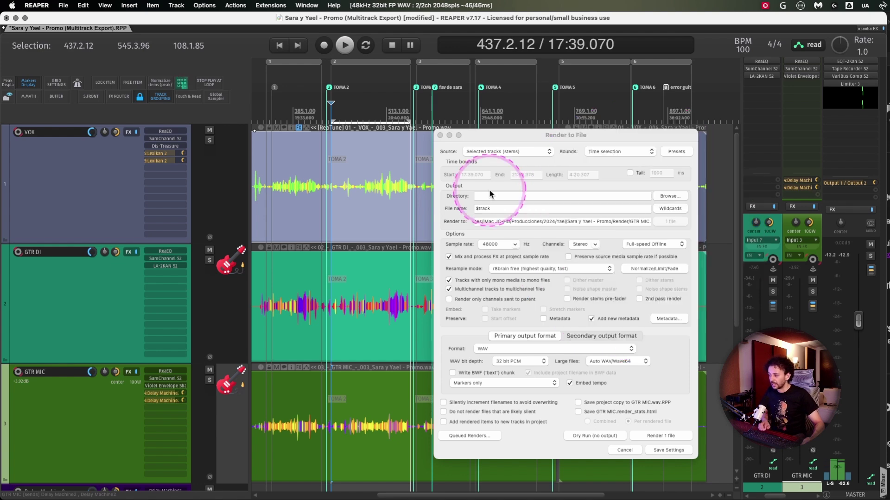
Step: Change the render source to Region render matrix, save the render settings and close the dialog
click(513, 152)
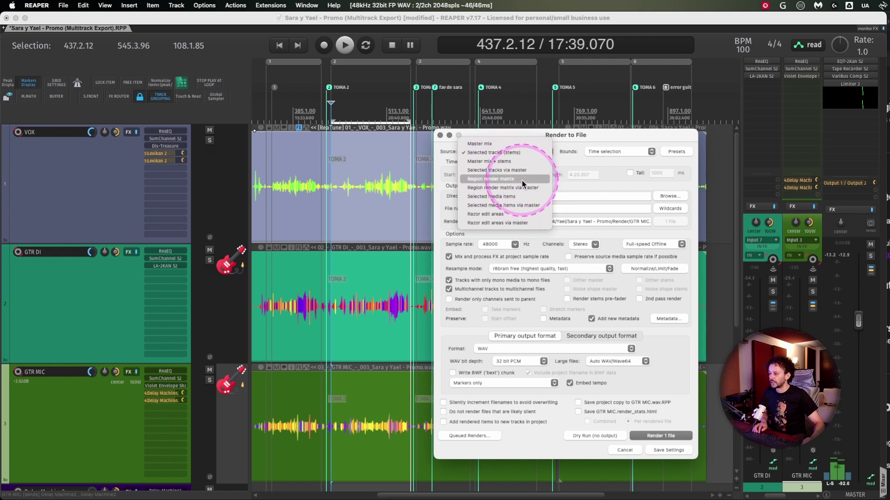
click(486, 179)
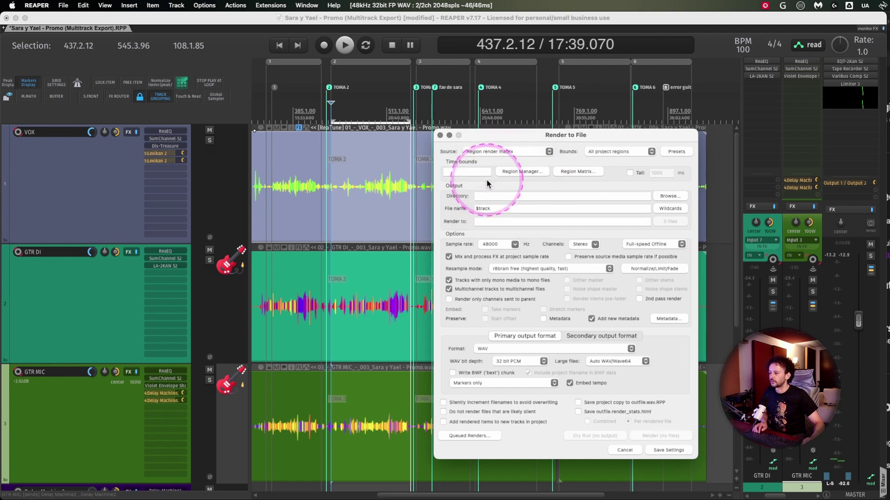
click(523, 152)
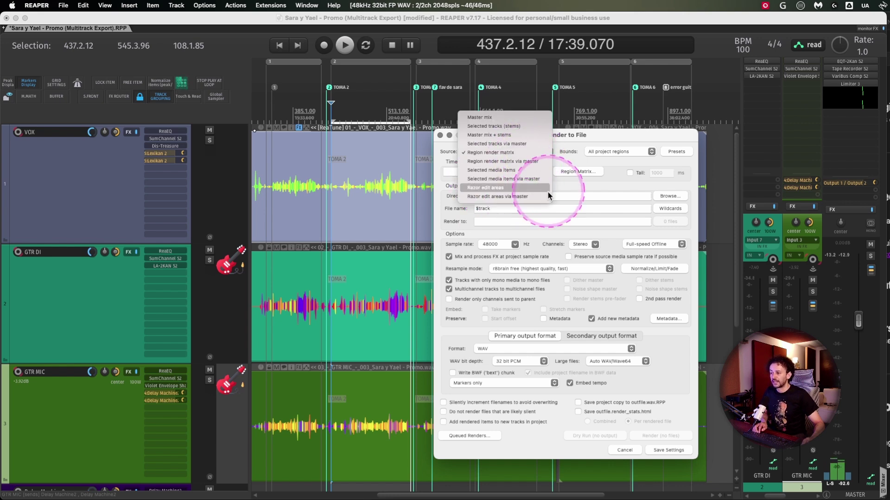
click(515, 162)
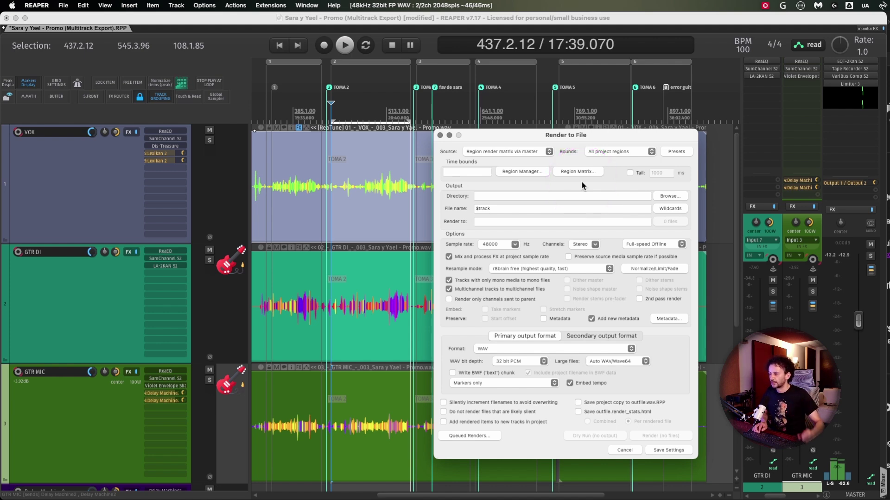
click(511, 152)
click(558, 193)
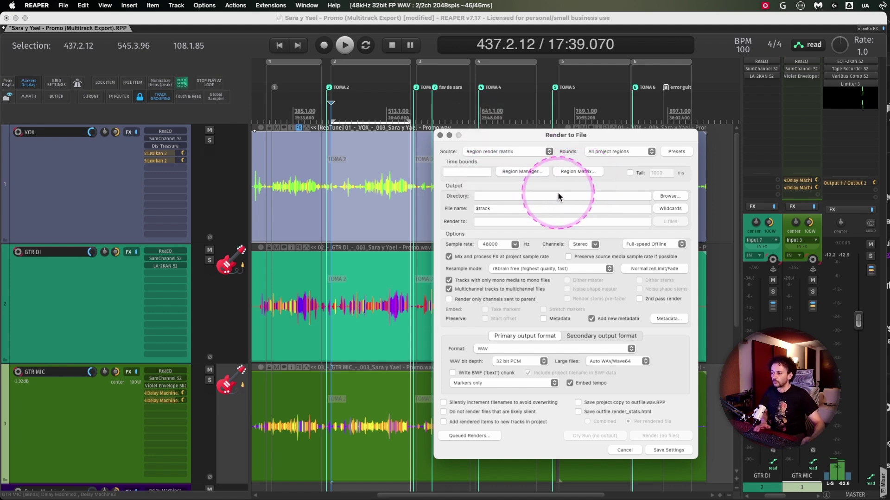
click(663, 451)
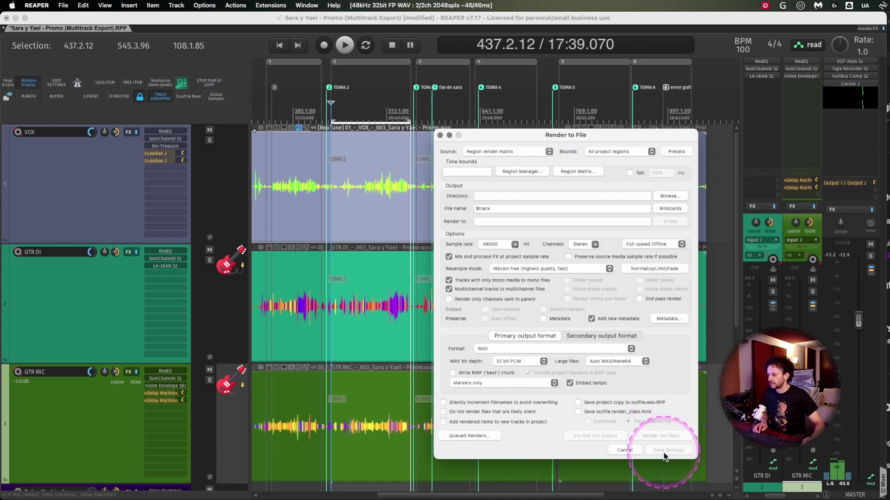
click(440, 135)
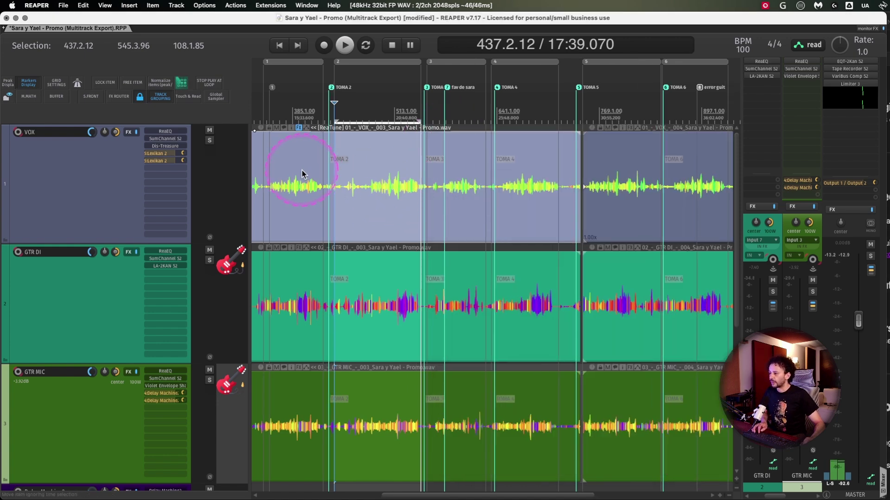
Step: Insert a region from a time selection spanning all the takes, from 285.3.89 to 951.2.99
scroll(302, 171, up, 4)
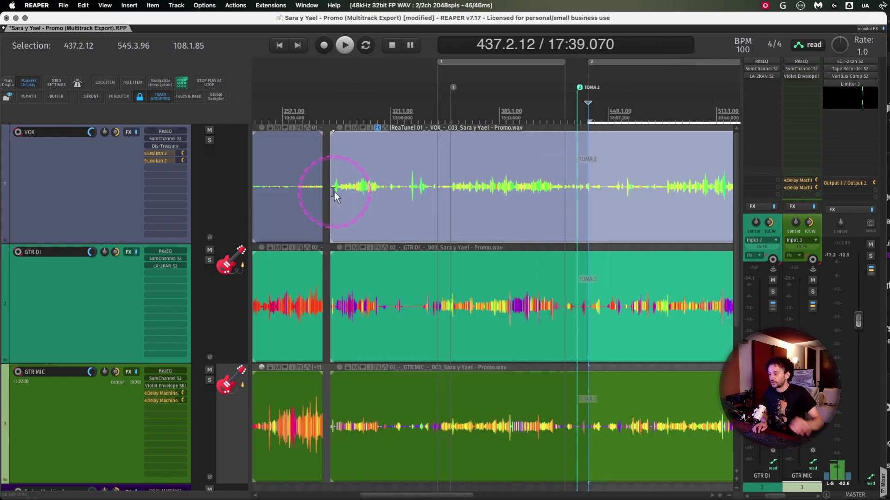
scroll(558, 232, down, 4)
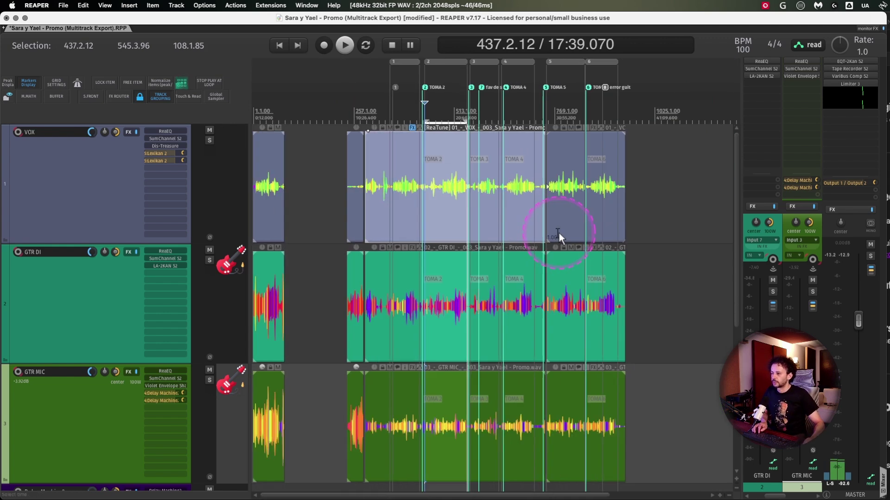
drag(616, 93, 365, 121)
key(question)
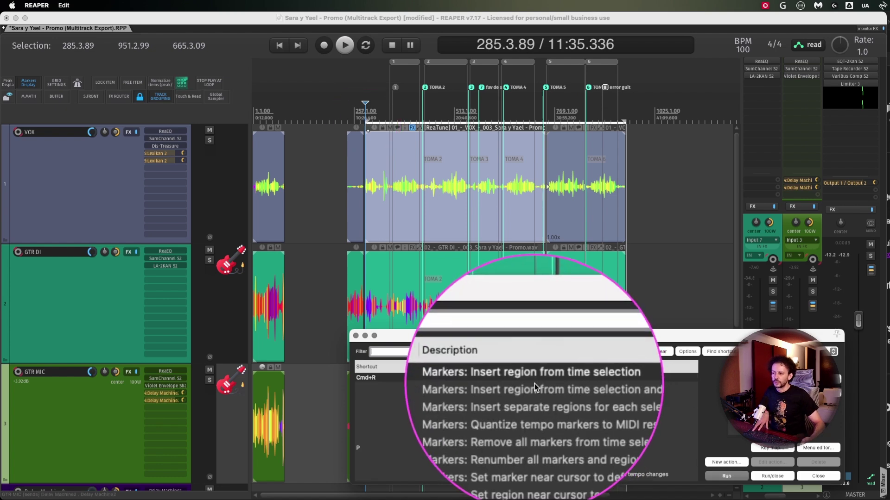
click(378, 191)
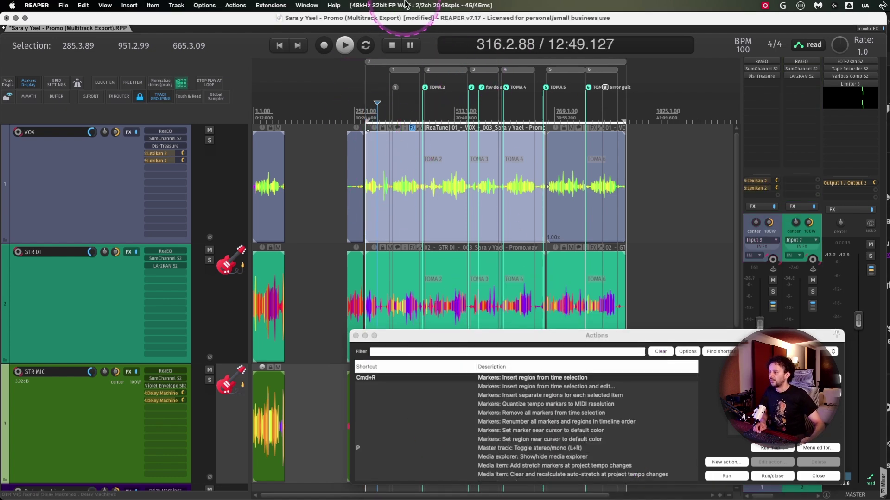
key(super+r)
Step: Name the new region spanning all the takes FULL SONG, colour it blue and close the action list
click(426, 62)
right_click(424, 62)
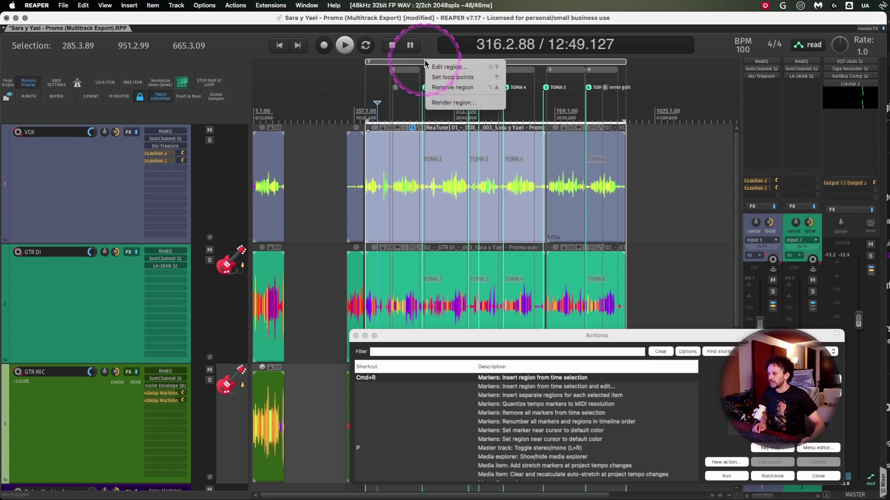
click(436, 68)
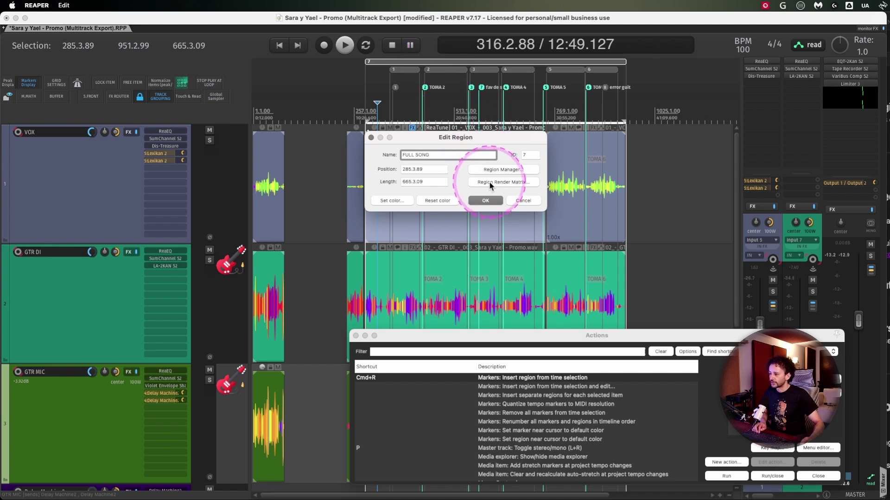
click(391, 201)
click(401, 262)
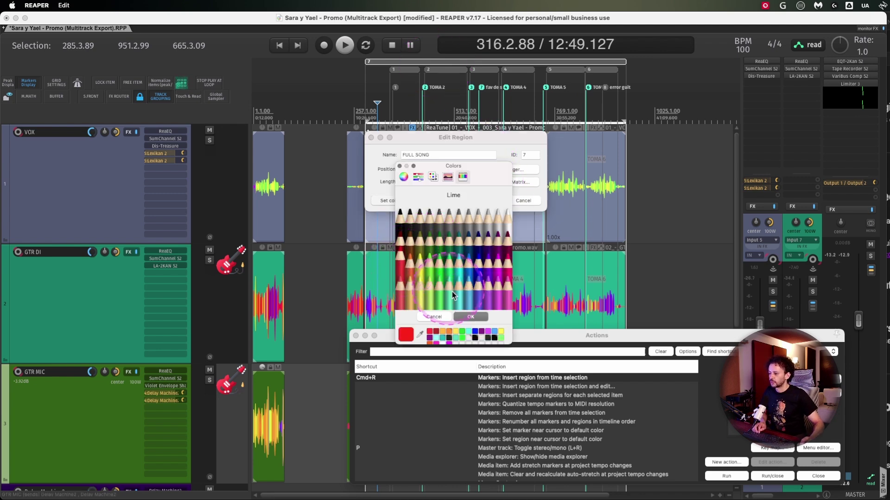
click(473, 317)
click(488, 200)
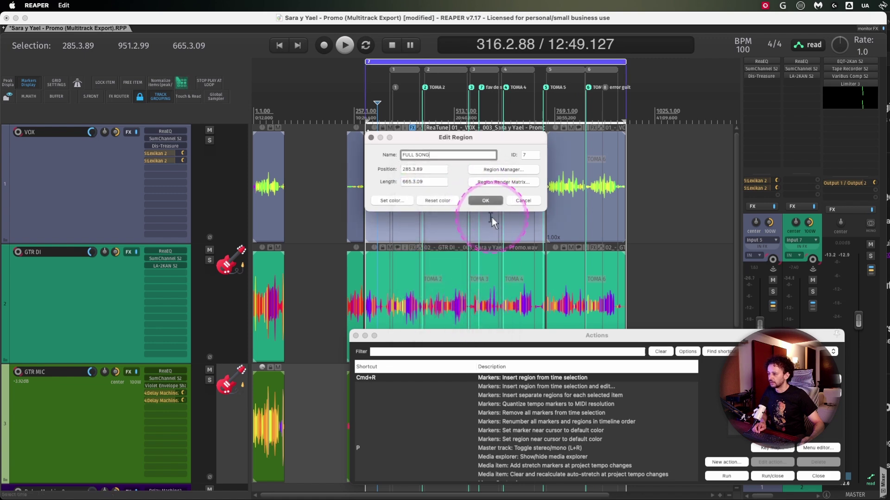
click(488, 201)
key(Escape)
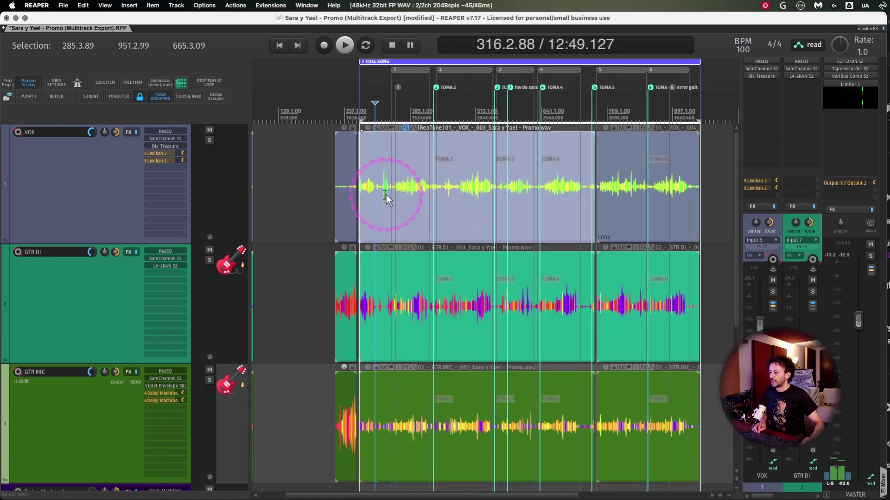
Step: Move the edit cursor to 348.3.68, just before the start of region 1
scroll(386, 194, up, 8)
scroll(386, 195, down, 3)
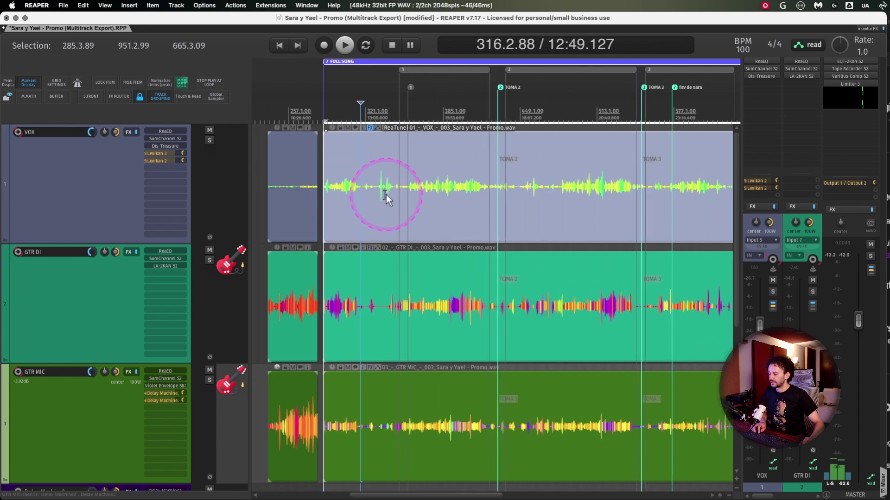
click(401, 107)
scroll(475, 150, down, 3)
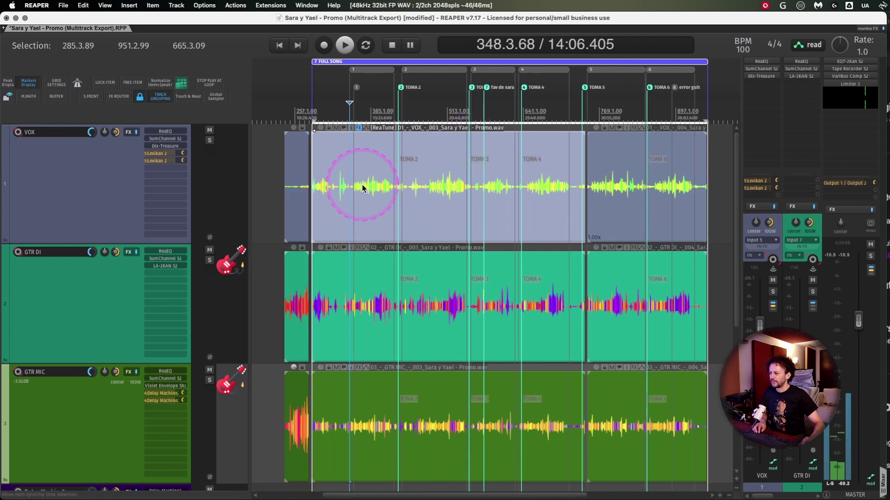
scroll(338, 182, left, 1)
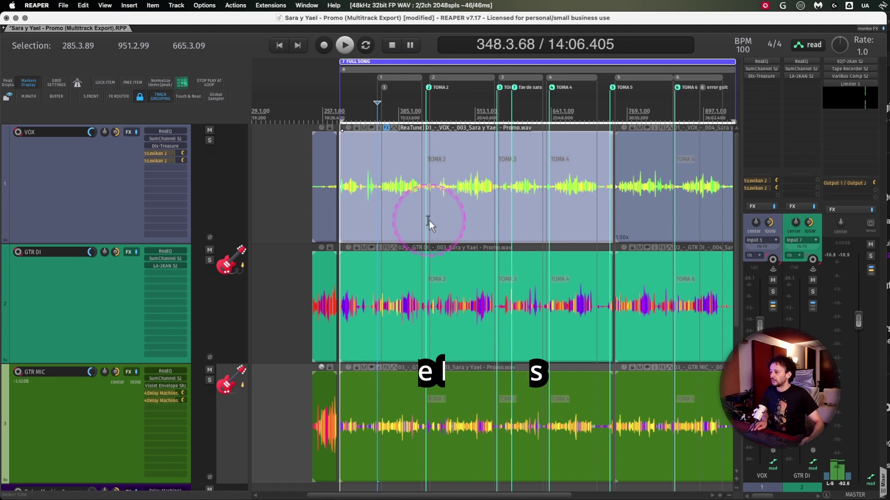
Step: Reopen the render settings and display the region render matrix
key(alt+super+r)
click(571, 173)
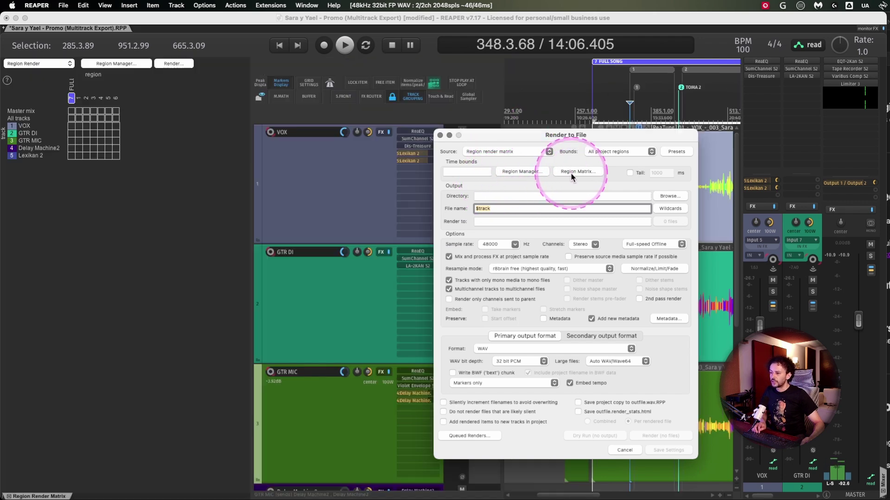
Step: Undock the region render matrix and try assigning all tracks to the FULL SONG region
drag(44, 472, 263, 115)
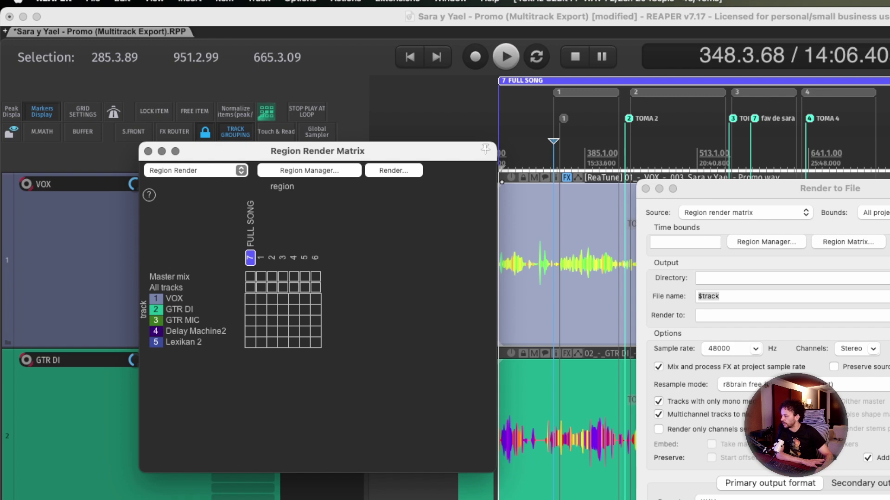
click(250, 289)
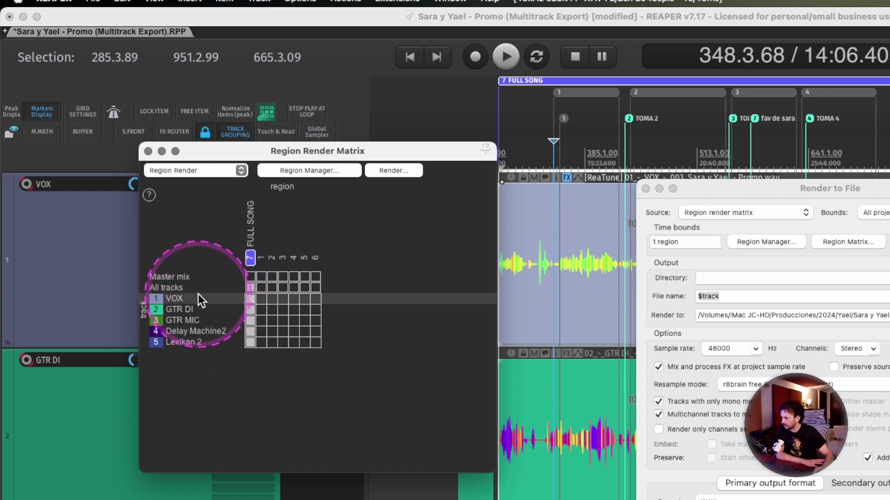
click(257, 287)
click(257, 287)
click(251, 288)
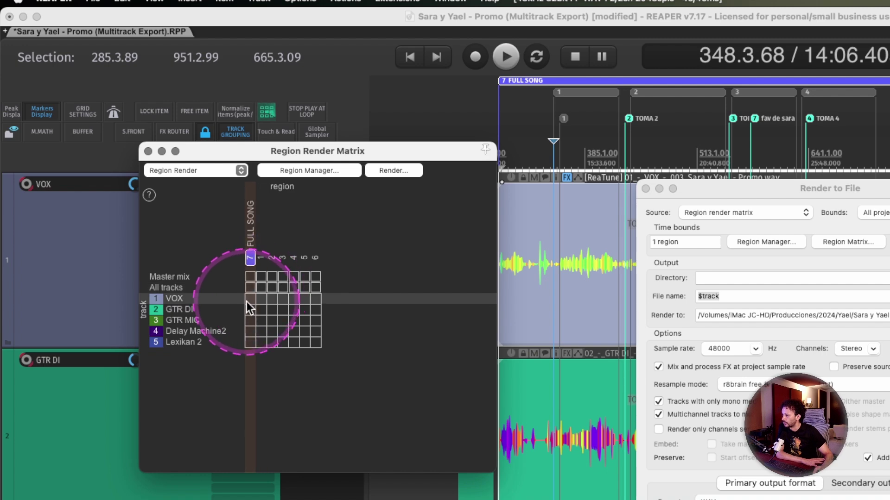
Step: Try assigning only the VOX, GTR MIC and Lexikan 2 tracks to the FULL SONG region
click(247, 301)
click(252, 319)
click(252, 341)
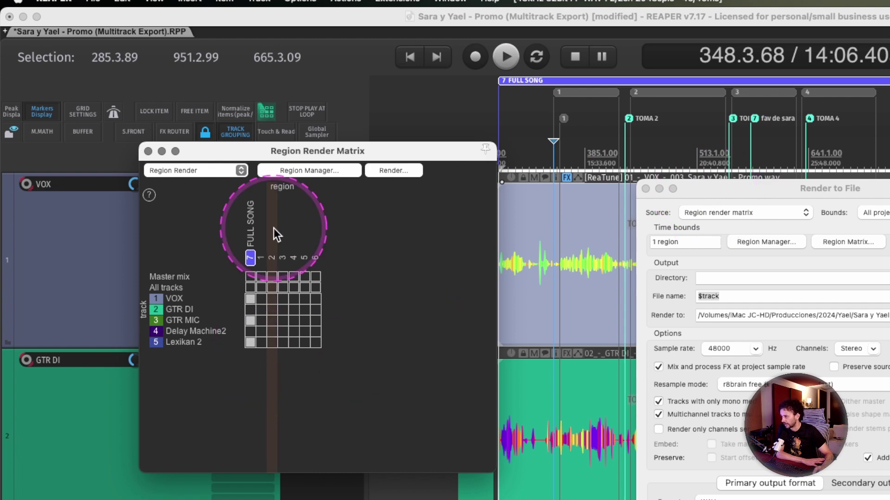
click(250, 299)
click(248, 321)
click(250, 342)
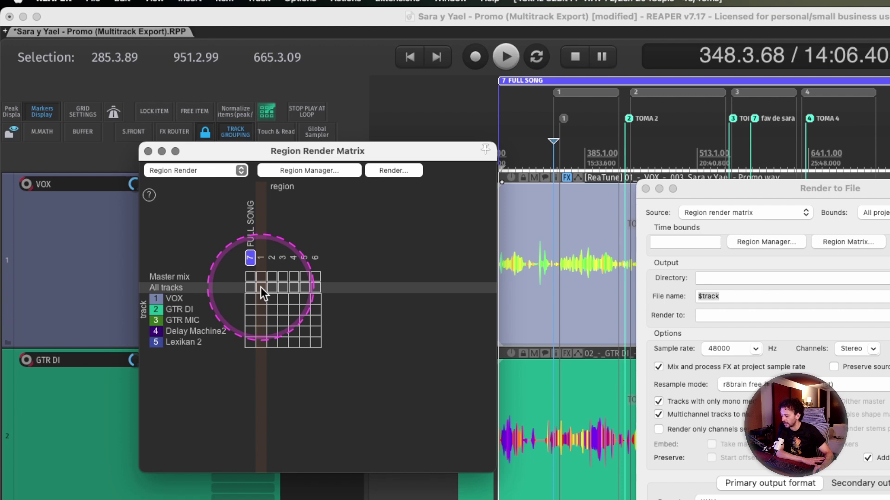
Step: Assign all tracks to regions 1 to 6 in the render matrix and open the region manager
drag(260, 287, 334, 286)
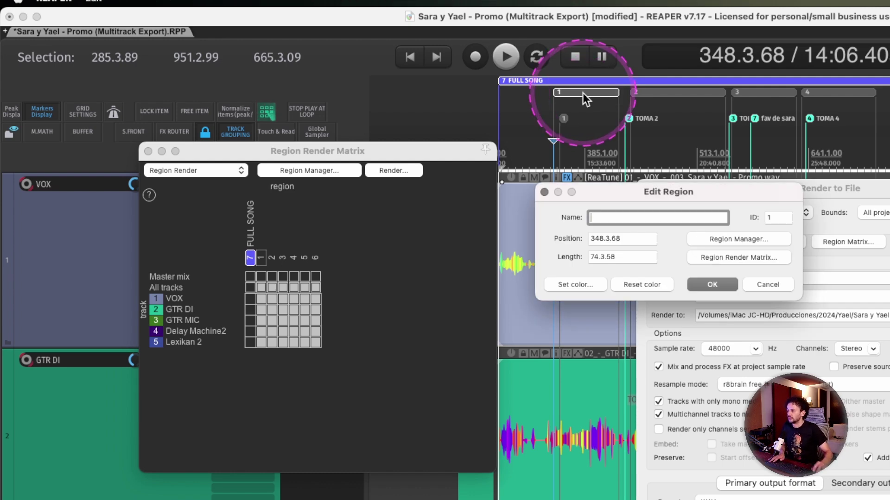
click(748, 239)
drag(374, 151, 627, 94)
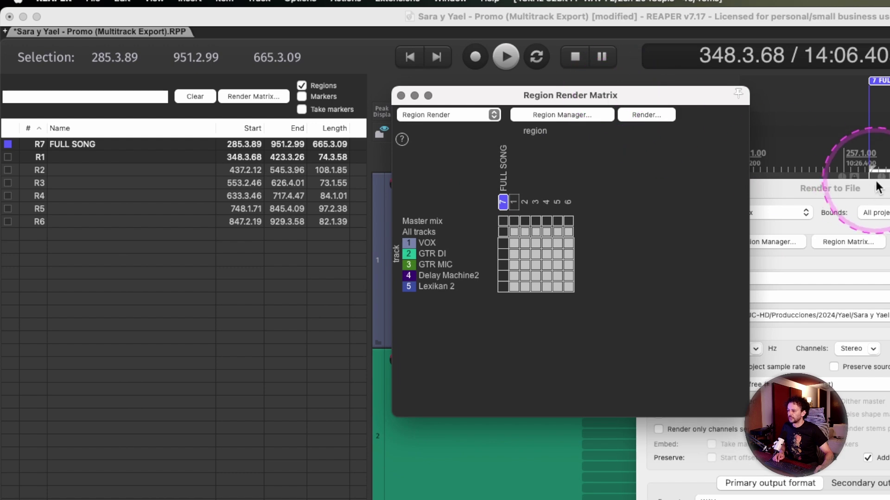
drag(875, 182, 889, 205)
Step: Name regions R1, R2 and R3 TAKE 1, TAKE 2 and TAKE 3 in the region manager
click(85, 157)
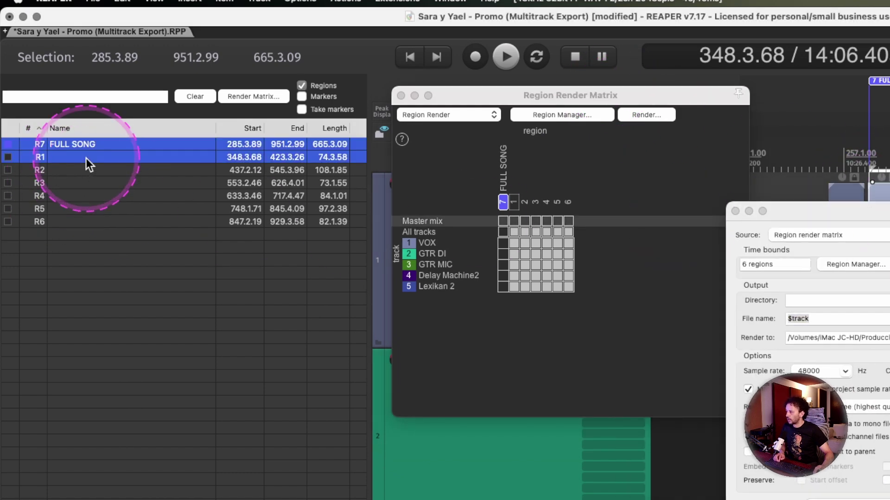
double_click(85, 157)
text(TAKE 1)
key(Tab)
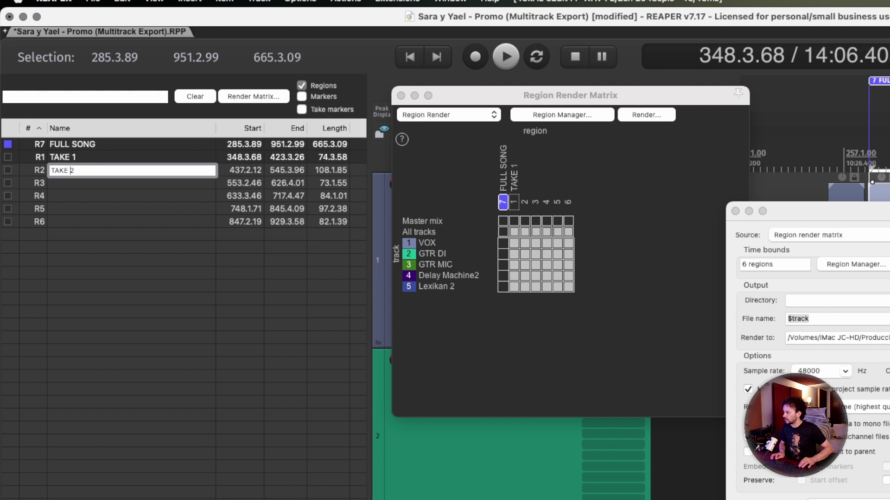
text(0)
key(BackSpace)
key(Tab)
text(TAKE 3)
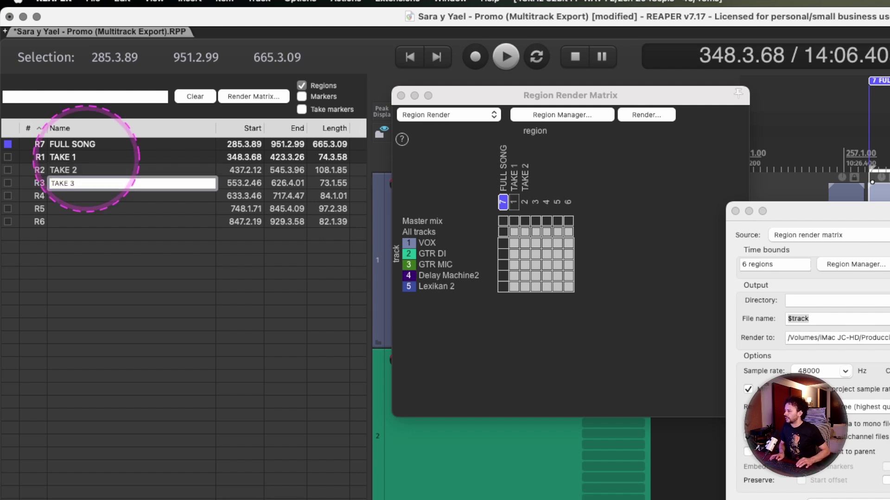
Step: Name regions R4, R5 and R6 TAKE 4, TAKE 5 and TAKE 6
key(Tab)
text(TAKE 4)
key(Tab)
text(TAKE 5)
key(Tab)
text(TAKE)
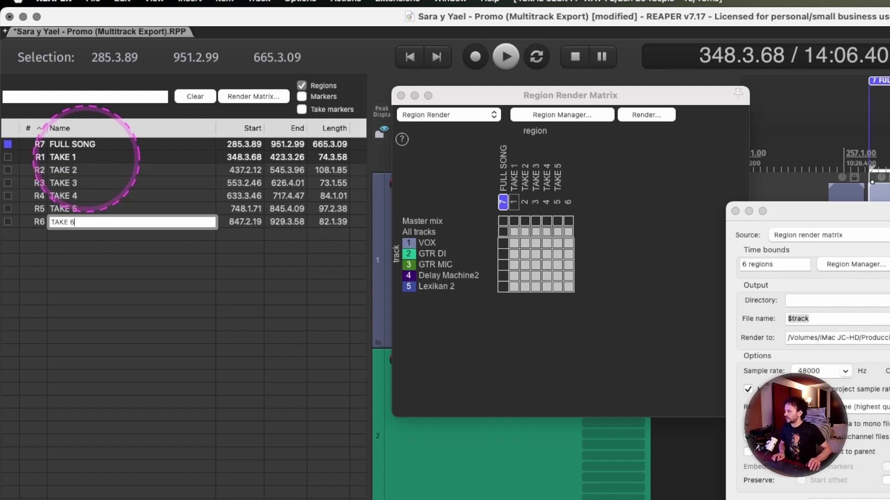
key(Return)
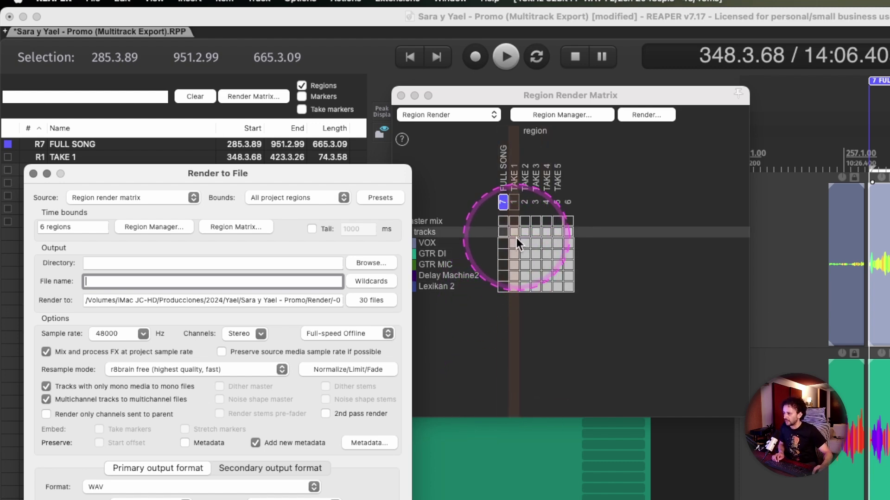
Step: Build the render file name from the $tracknumber and $track wildcards
drag(368, 170, 357, 172)
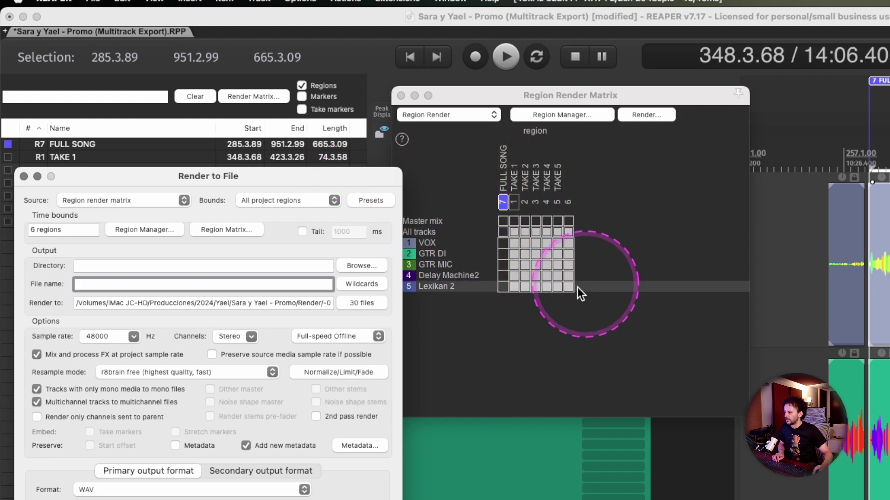
drag(158, 174, 154, 198)
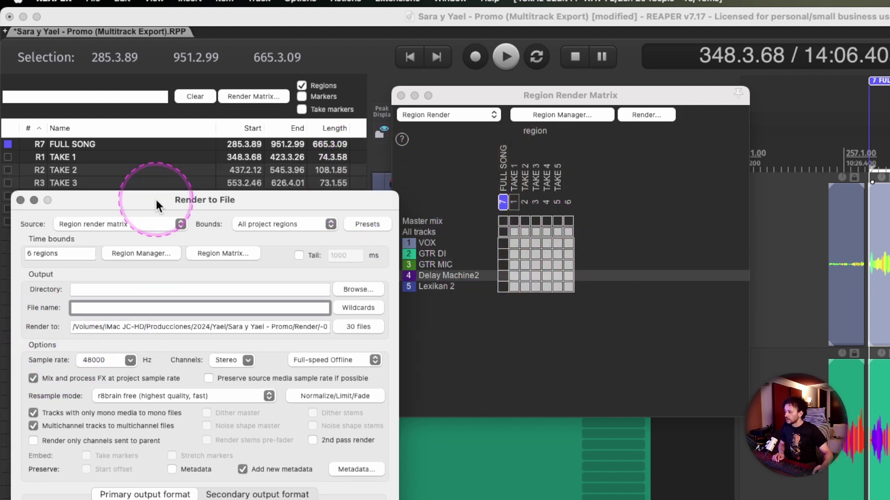
click(356, 308)
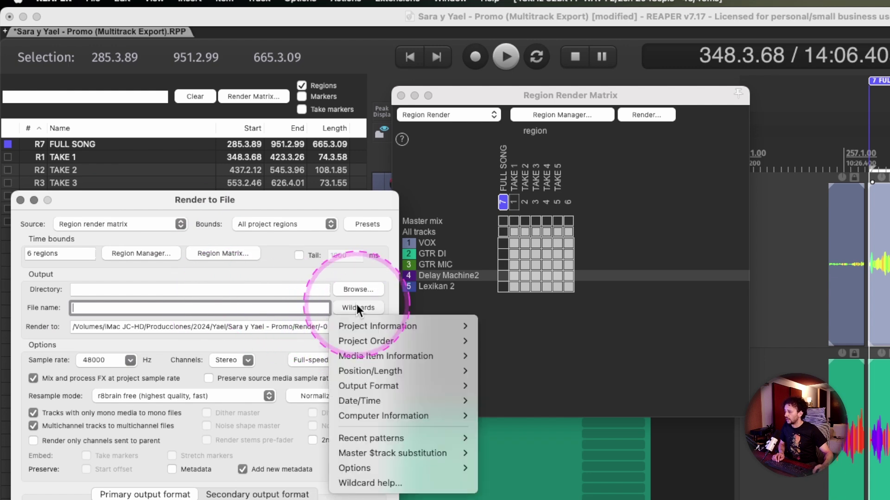
mouse_move(381, 326)
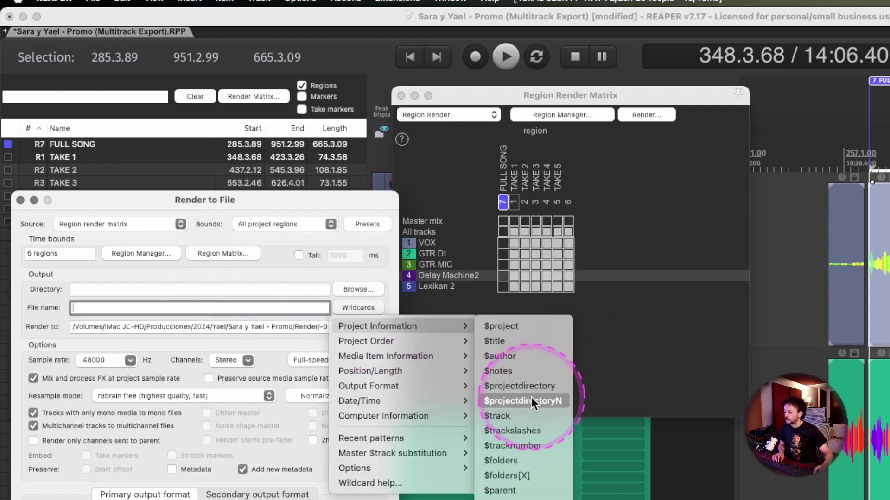
click(514, 446)
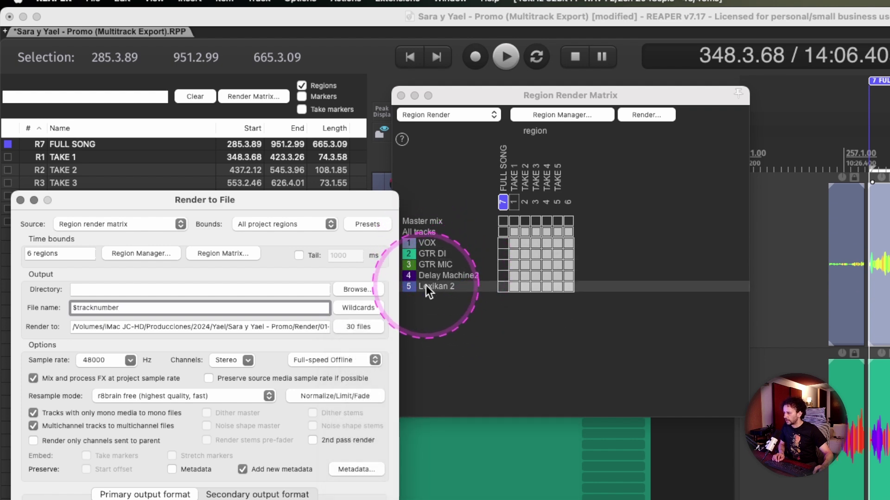
click(357, 308)
mouse_move(374, 323)
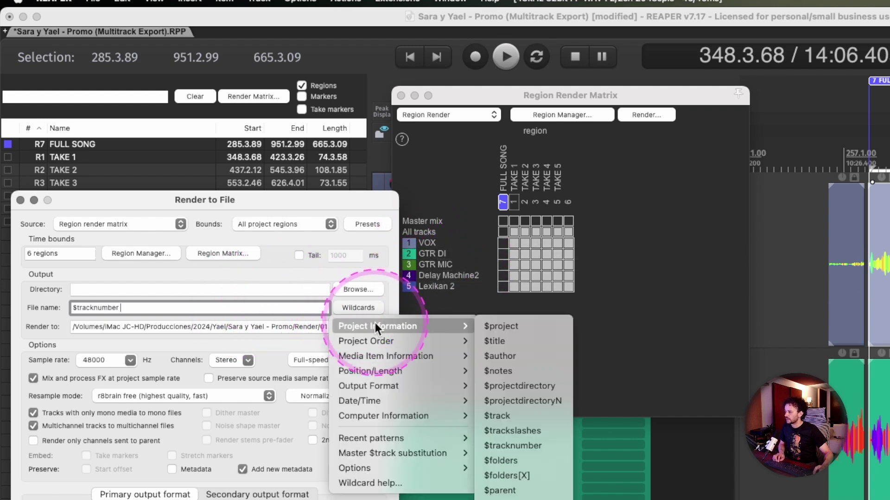
click(501, 422)
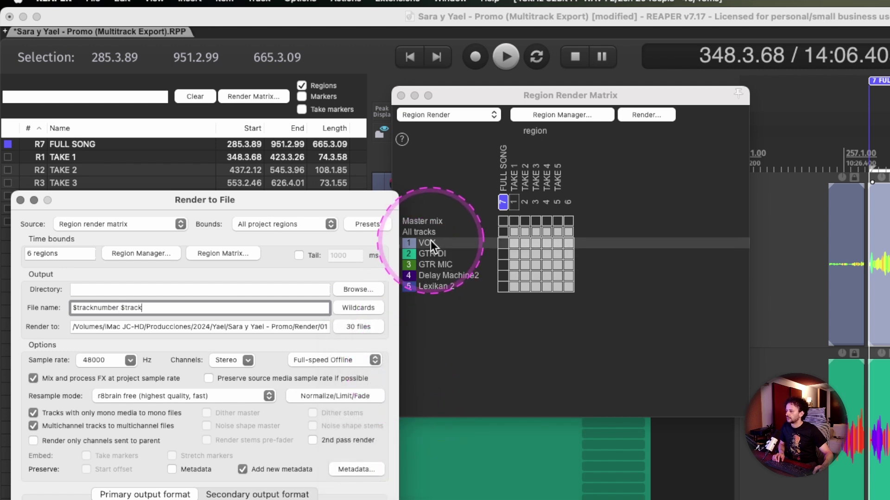
Step: Append the $author and $title wildcards to the render file name
click(363, 308)
mouse_move(378, 326)
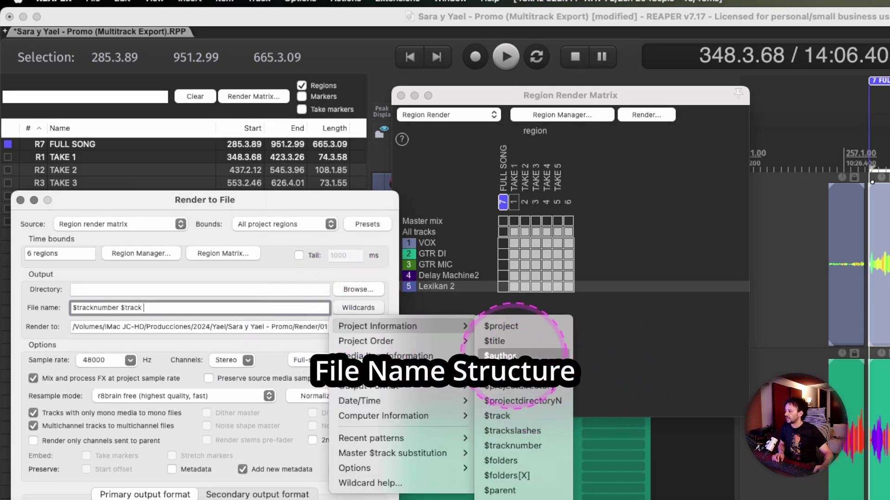
click(500, 356)
click(358, 308)
mouse_move(358, 324)
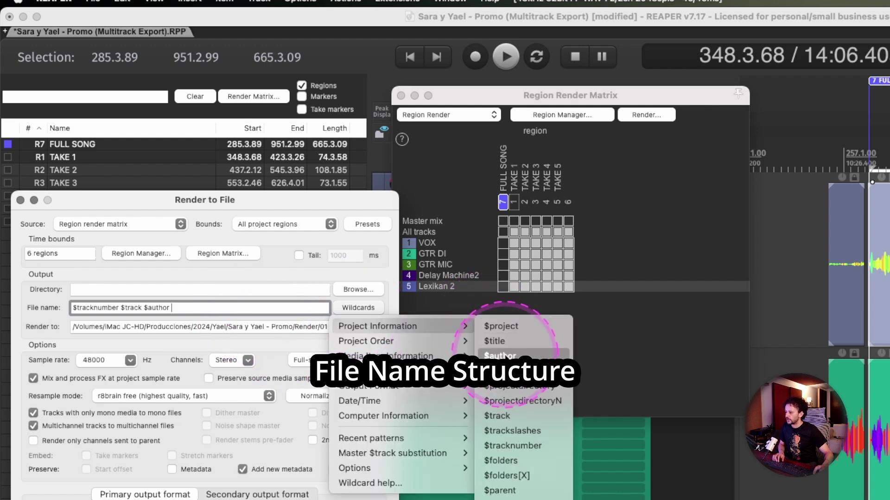
click(517, 342)
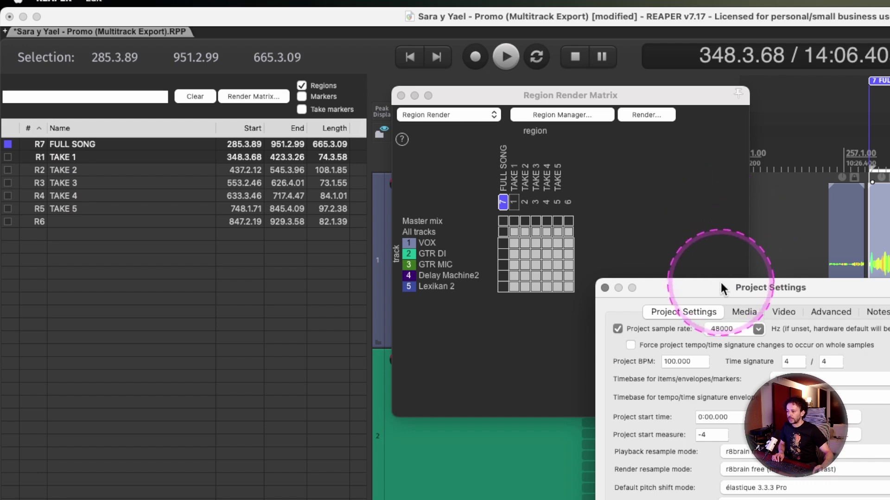
Step: Enter a project title beginning with "Live Se" in the notes section of the project settings
drag(719, 285, 370, 164)
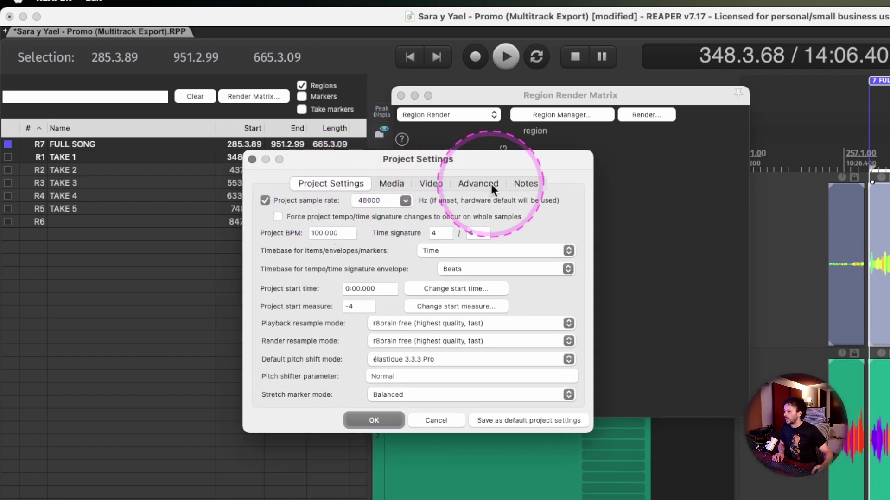
click(525, 184)
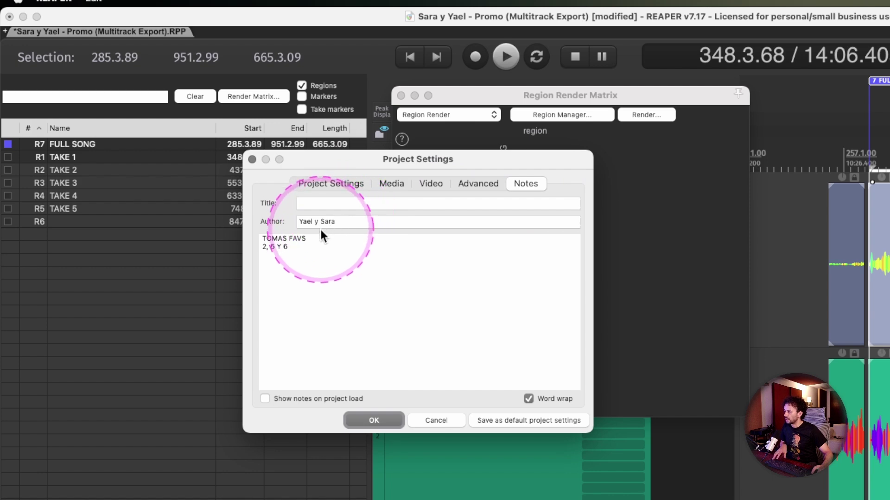
click(335, 206)
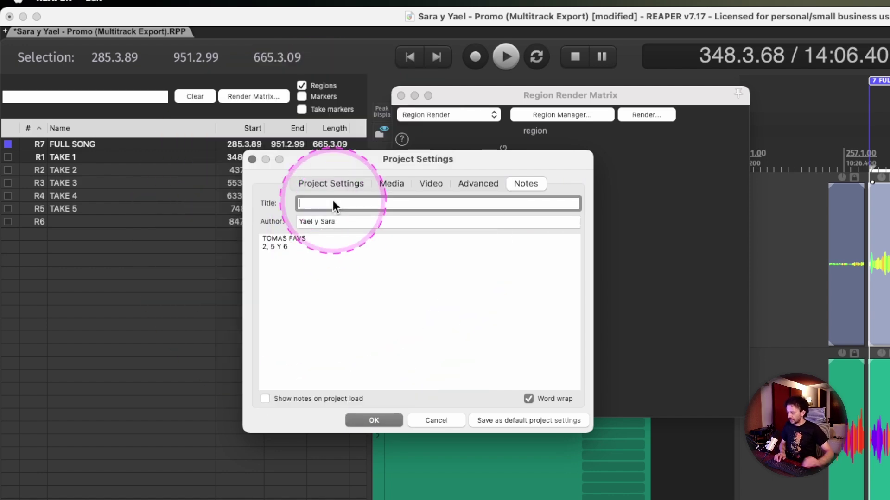
text(Live Se)
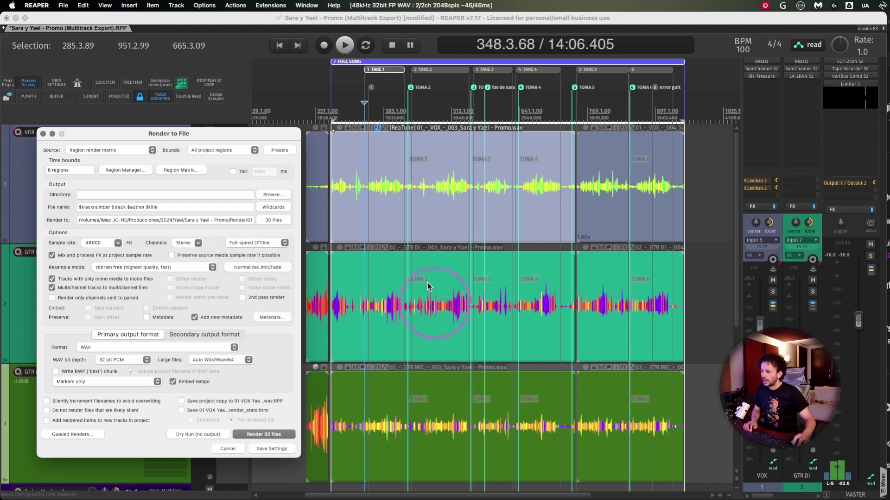
Step: Enable a true peak brickwall limit of -.5 dB in the render post-processing settings
click(255, 268)
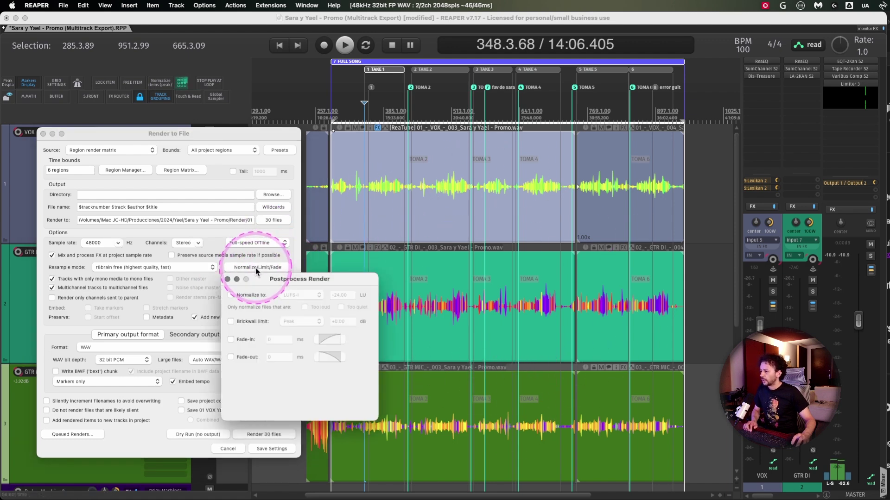
click(230, 321)
click(296, 319)
click(294, 328)
double_click(341, 323)
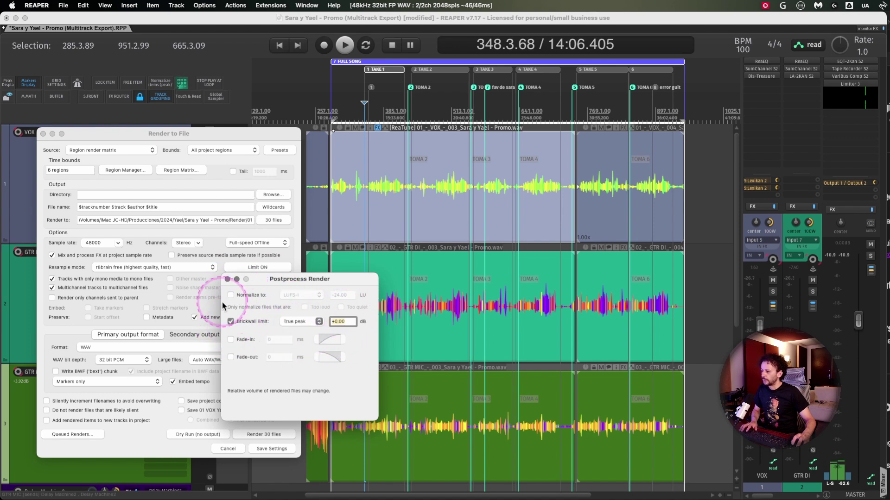
text(-.5)
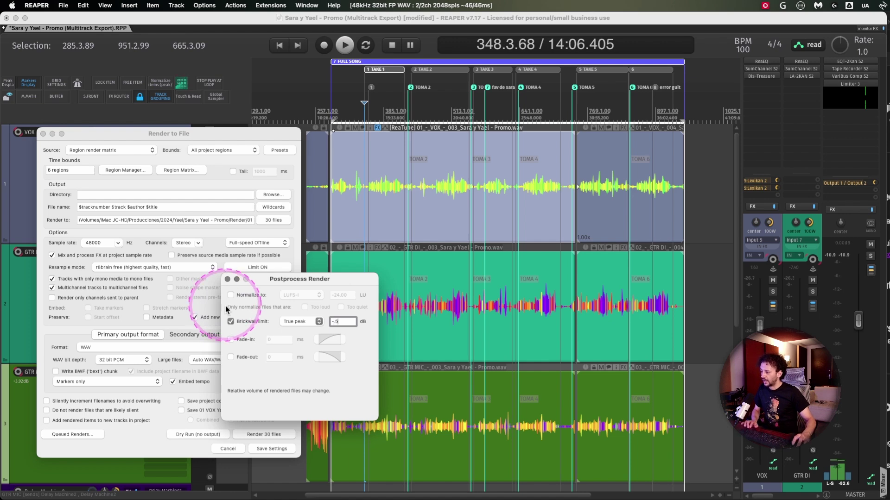
Step: Enable a 15 ms fade-in and a 15 ms fade-out for the rendered files and close the post-processing settings
click(241, 343)
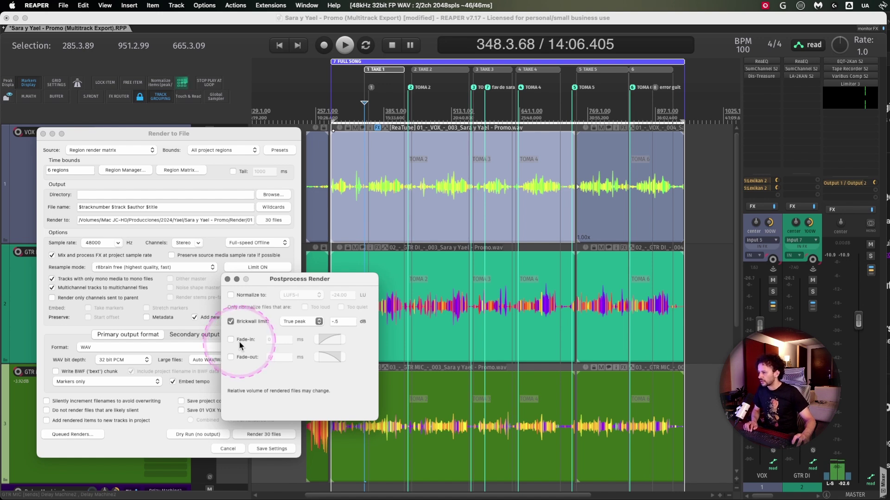
click(233, 357)
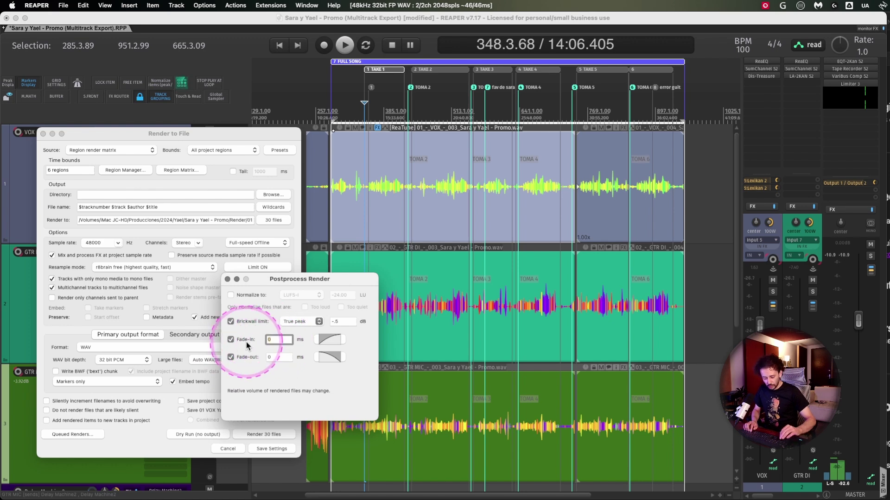
text(15)
key(Tab)
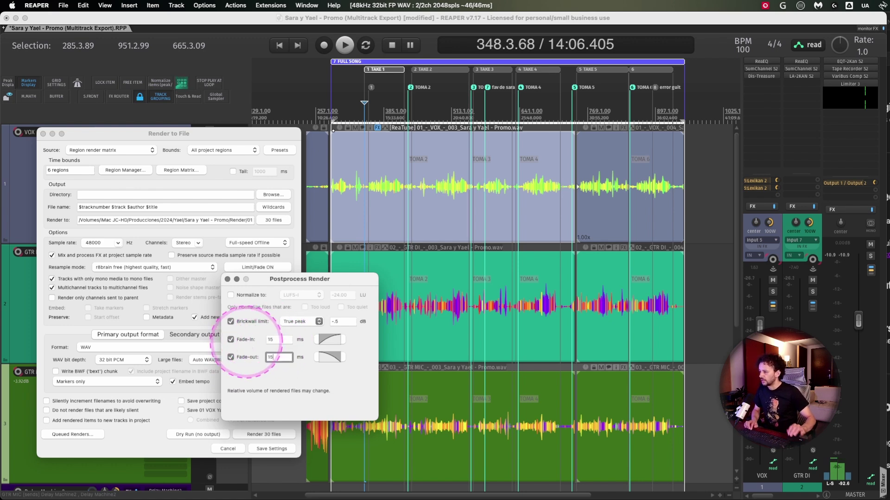
text(15)
click(329, 339)
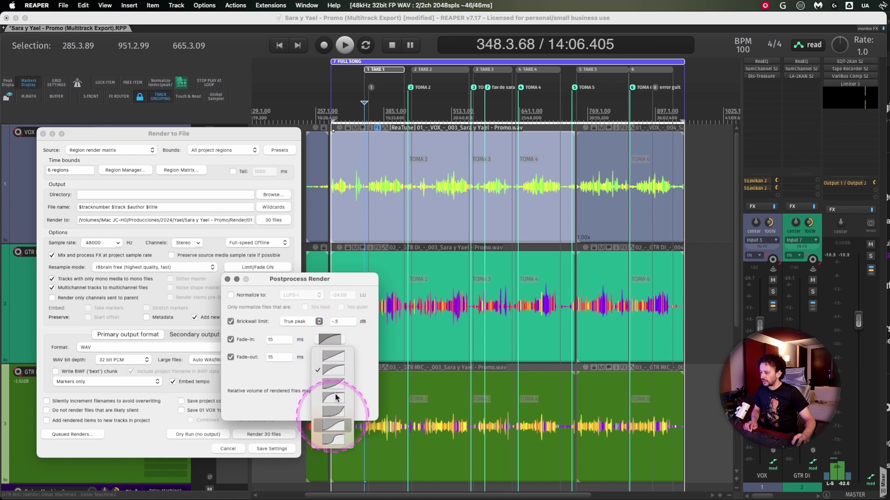
click(266, 382)
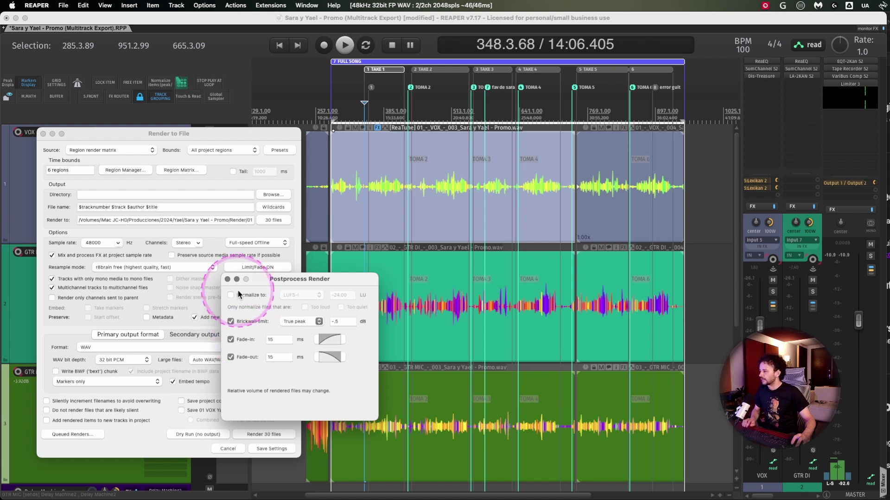
click(227, 280)
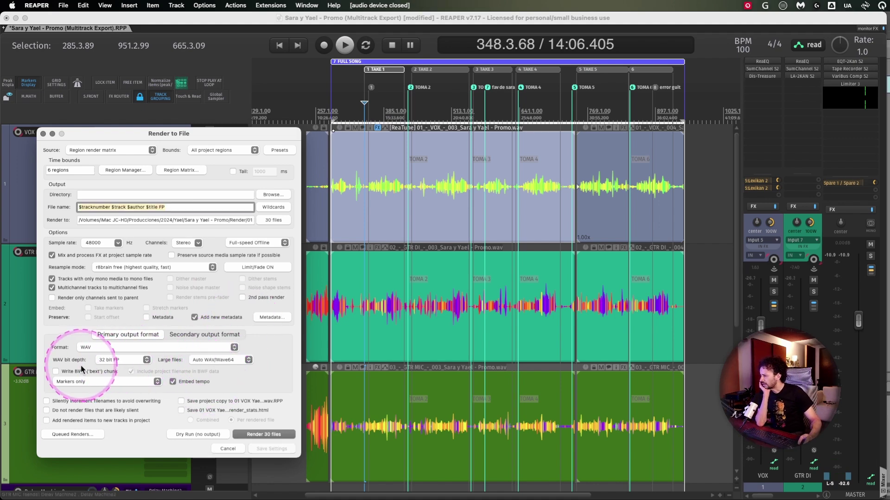
Step: Look through the WAV bit depth options for the render and switch to Finder
click(126, 360)
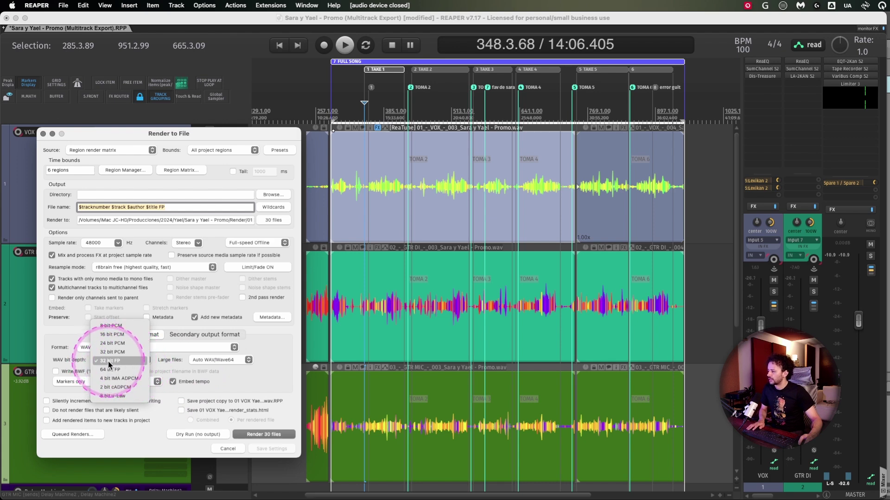
click(221, 380)
key(super+Tab)
key(super+Tab)
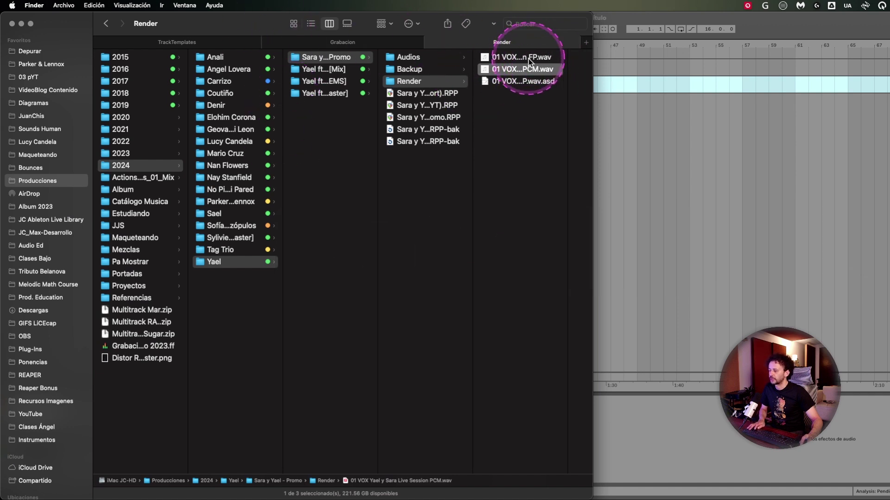
Step: Show the Render folder as a list and place the 01 VOX FP WAV file near the start of the Ableton Live arrangement
key(super+2)
click(221, 82)
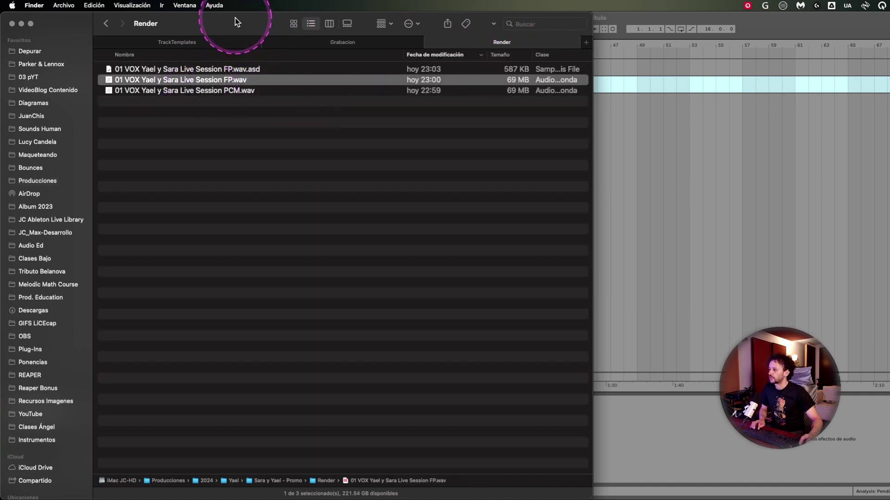
drag(235, 13, 235, 238)
click(218, 283)
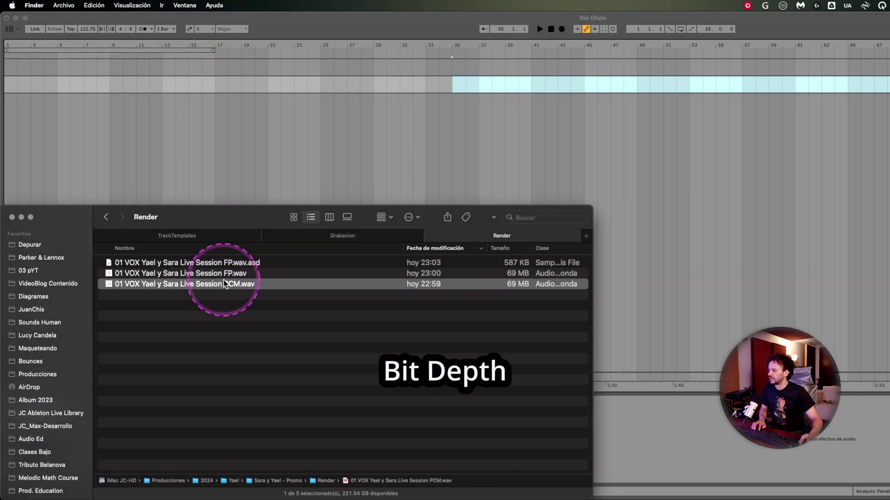
click(211, 273)
drag(210, 274, 50, 76)
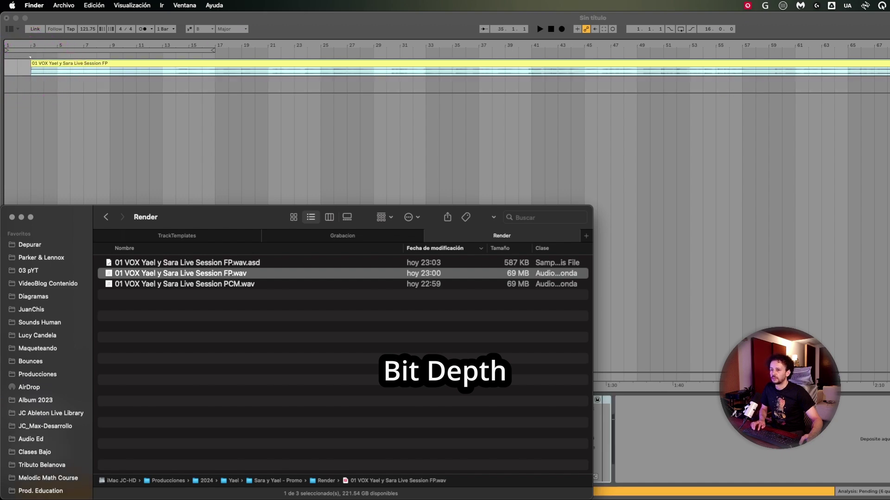
Step: Switch to Ableton Live and select the time range from 17.1.1 to 31.1.1 on the vocal clip
key(super+Tab)
key(super+a)
drag(158, 132, 282, 144)
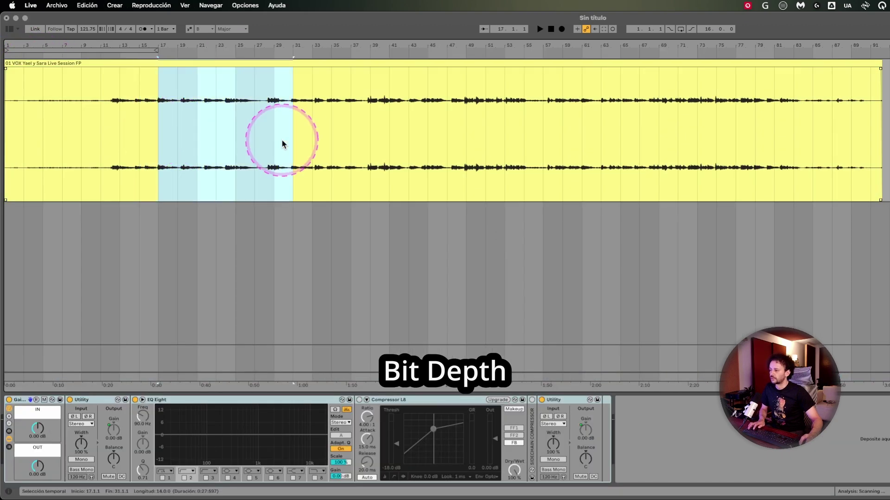
Step: Switch to Finder, select the 01 VOX PCM WAV file in the Render folder, and switch back to REAPER
key(super+Tab)
click(212, 283)
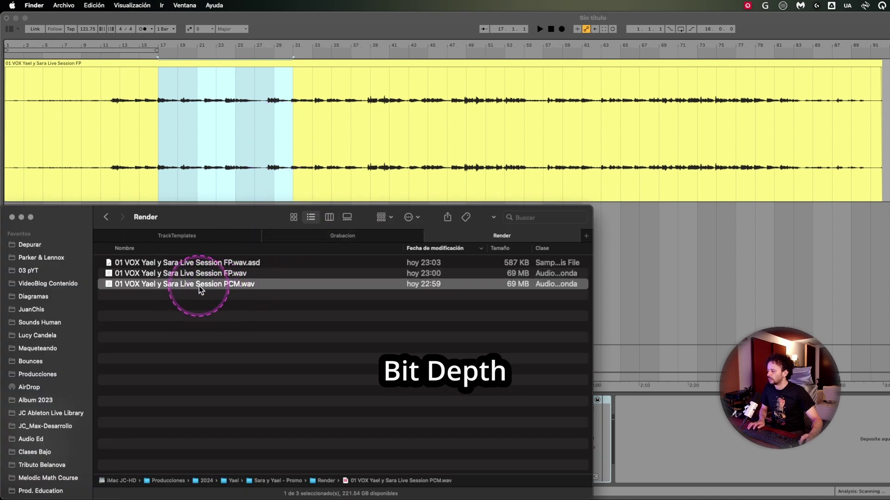
drag(199, 285, 136, 226)
key(super+Tab)
key(super+Tab)
key(super+Tab)
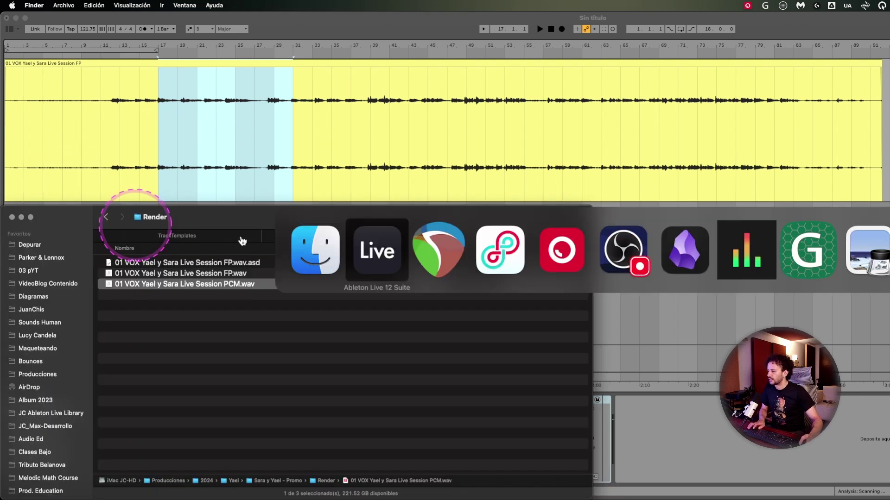
click(450, 257)
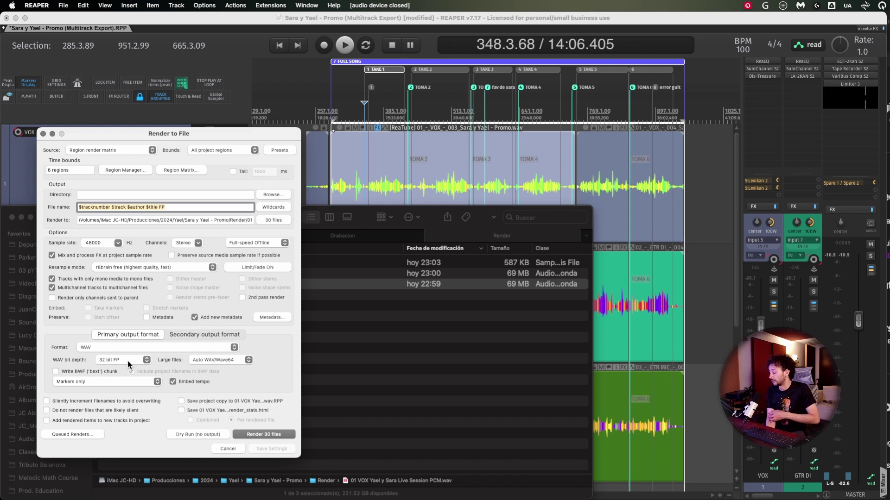
Step: Turn off tempo embedding and set the WAV output to Do not include markers or regions
click(127, 361)
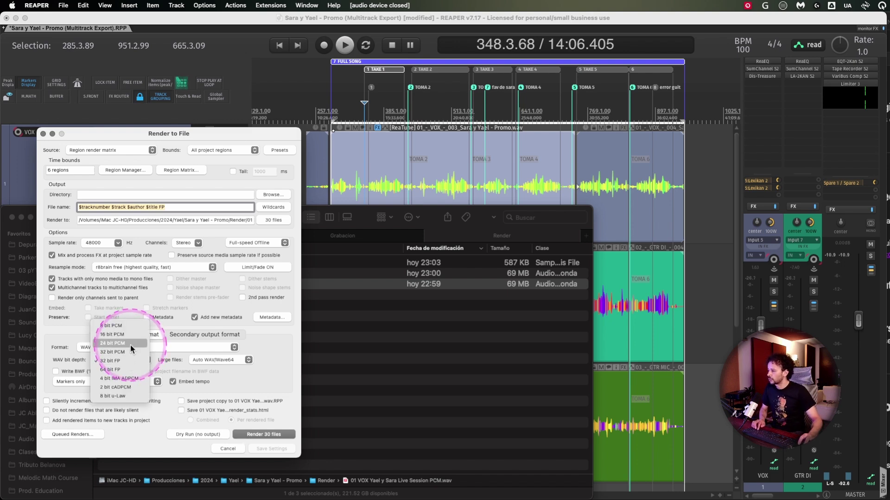
click(261, 391)
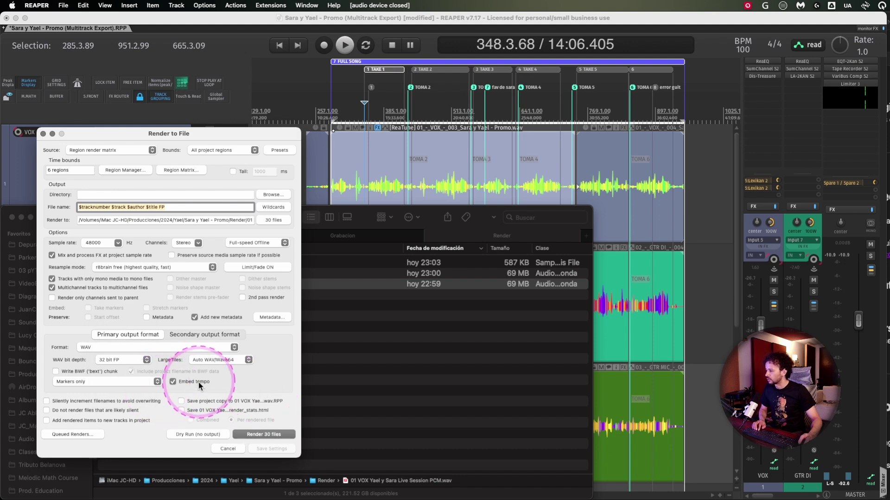
click(171, 382)
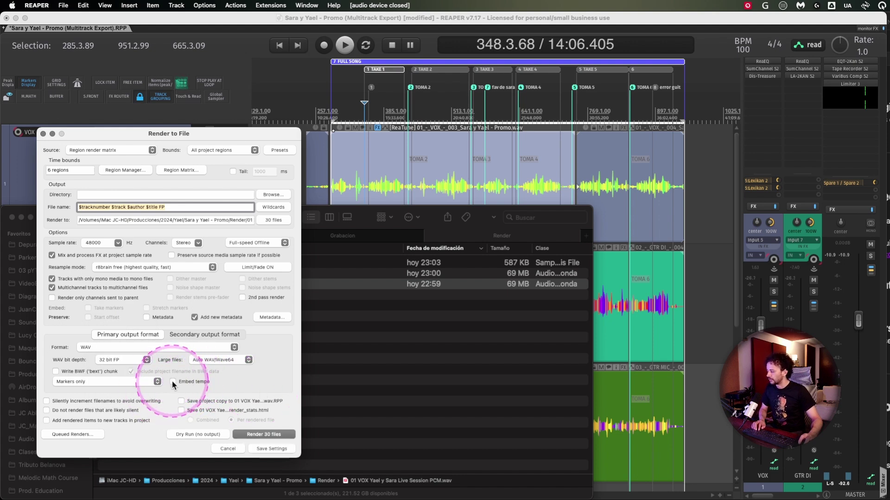
click(136, 383)
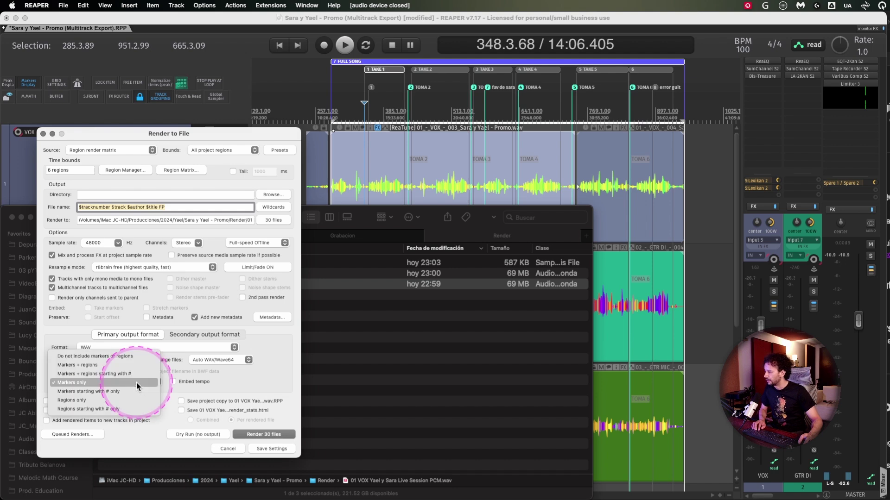
click(132, 355)
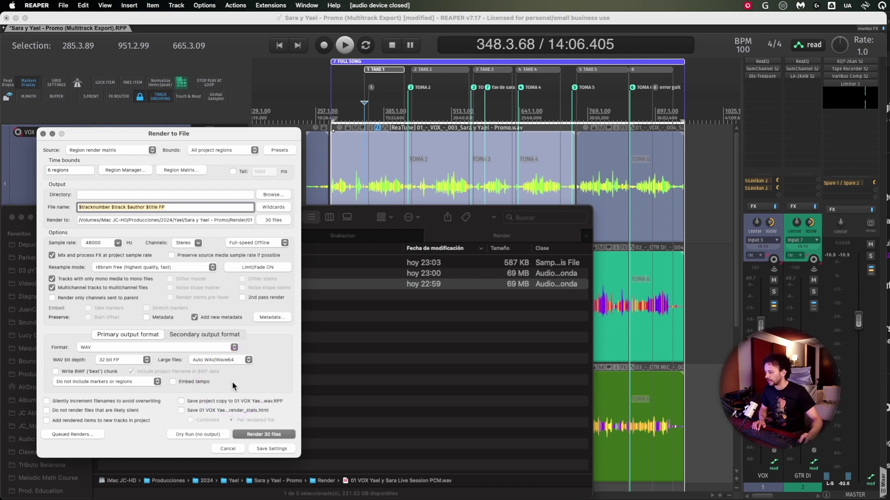
Step: Remove the FP suffix from the render file name, keeping the wildcards $tracknumber $track $author $title
click(158, 207)
key(BackSpace)
key(BackSpace)
key(BackSpace)
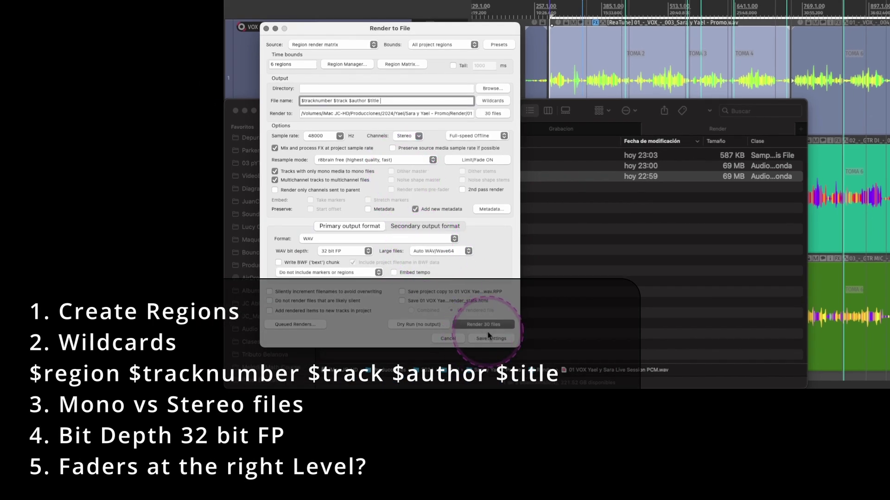
Step: Open the region render matrix and inspect the Delay Machine2 and Lexikan 2 effect tracks in the mixer
click(394, 64)
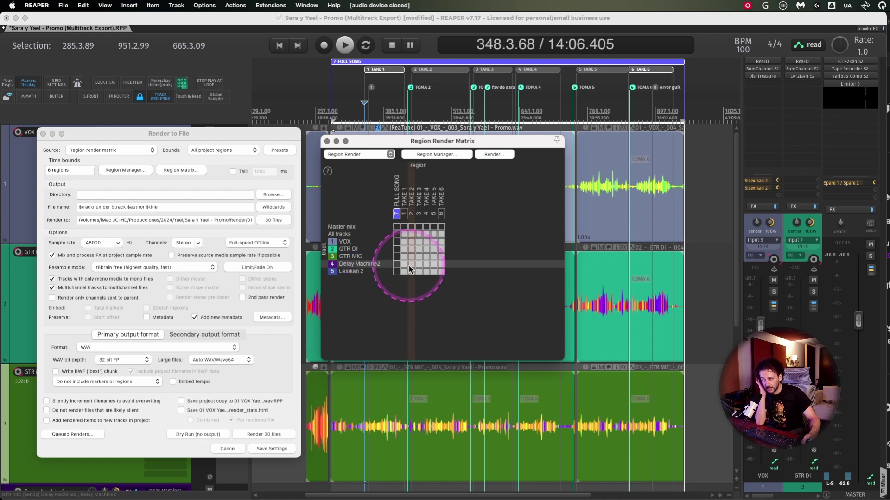
click(806, 153)
scroll(779, 92, down, 3)
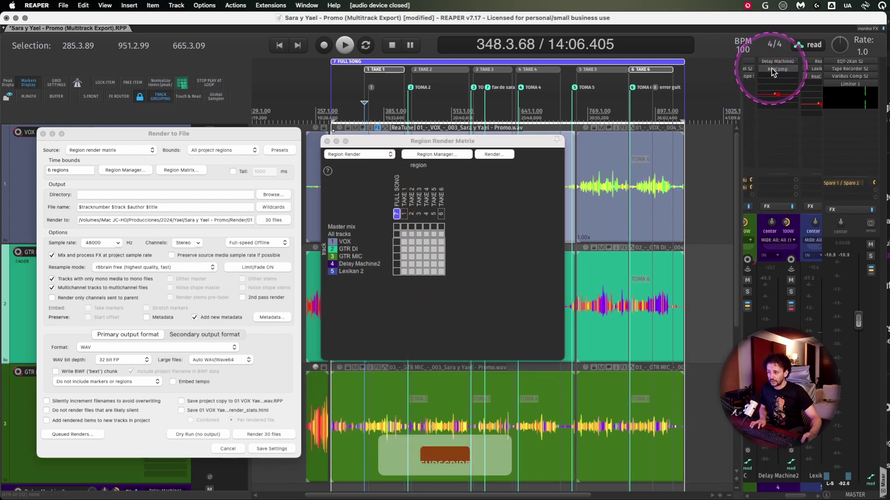
click(771, 74)
click(813, 86)
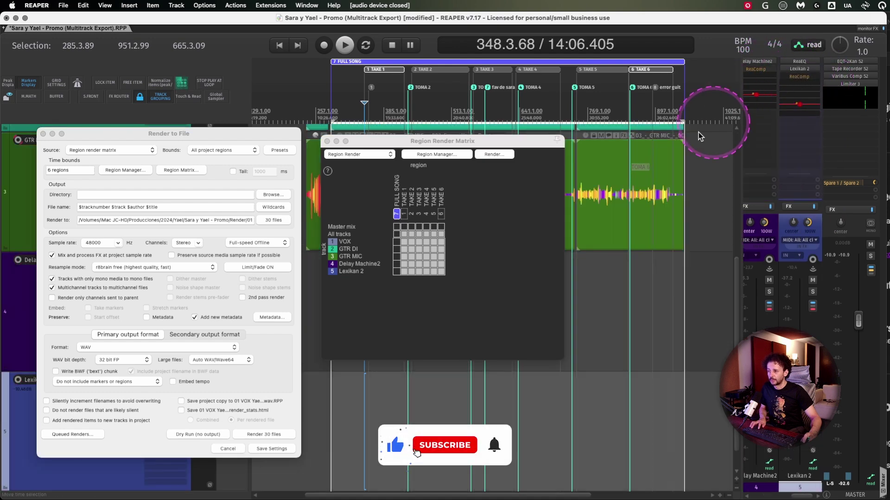
scroll(644, 171, left, 3)
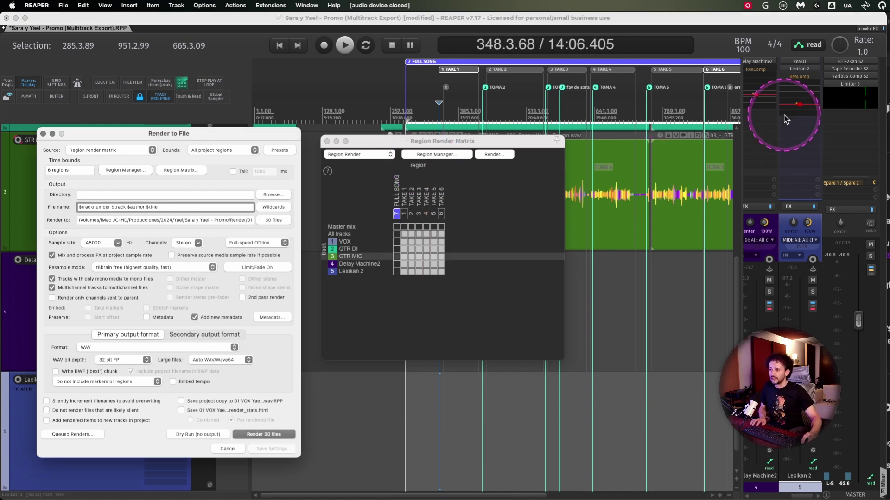
Step: Bypass the master track's effects chain and close the render and region matrix windows
click(871, 209)
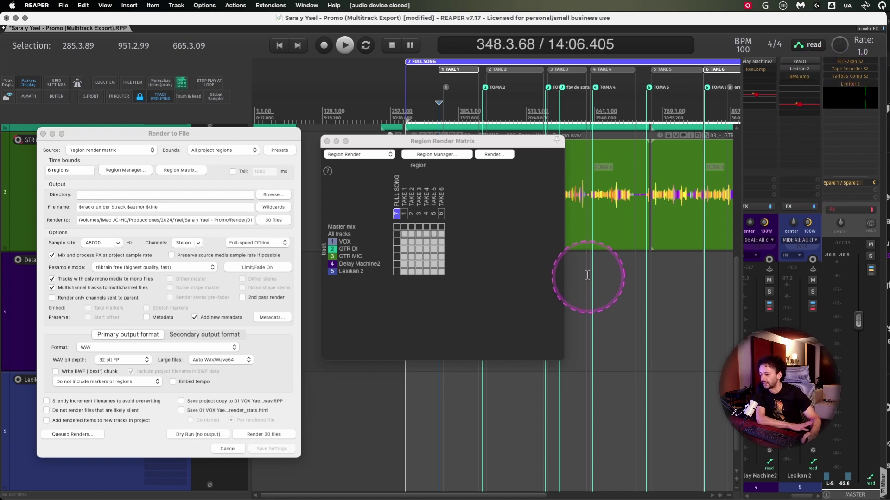
click(43, 134)
click(326, 141)
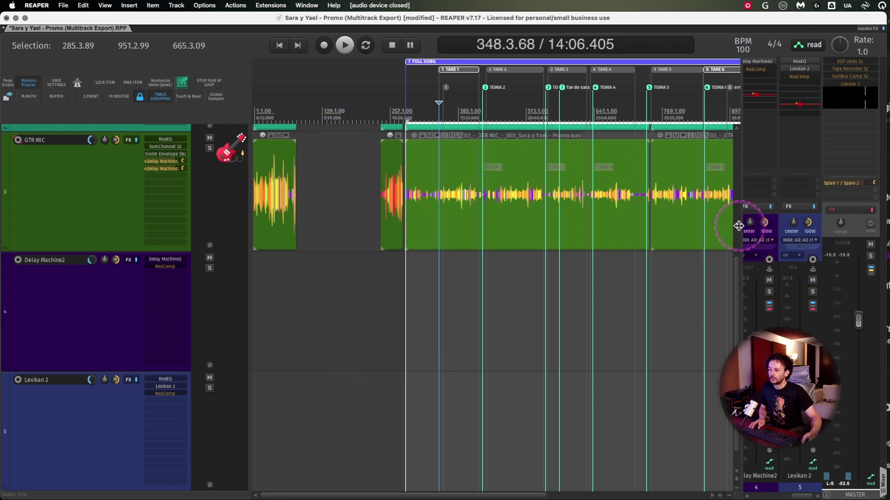
Step: Widen the mixer to show every channel and select all tracks from VOX to Lexikan 2
drag(742, 226, 429, 226)
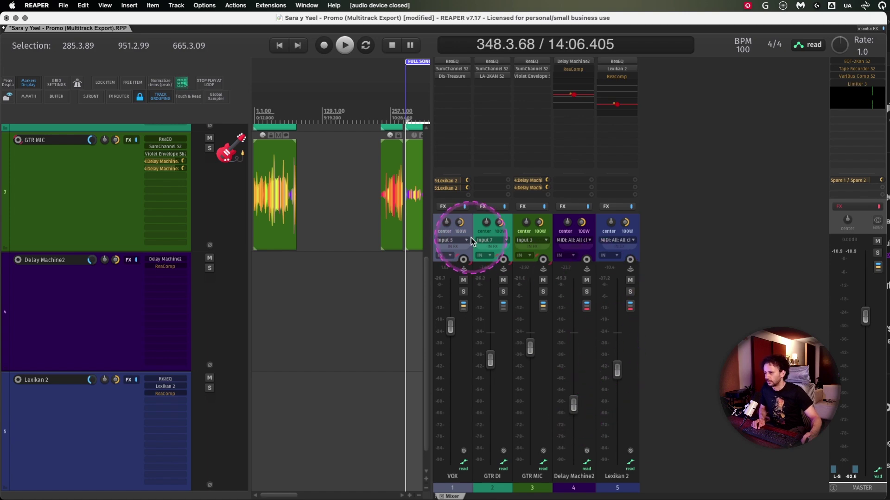
click(466, 224)
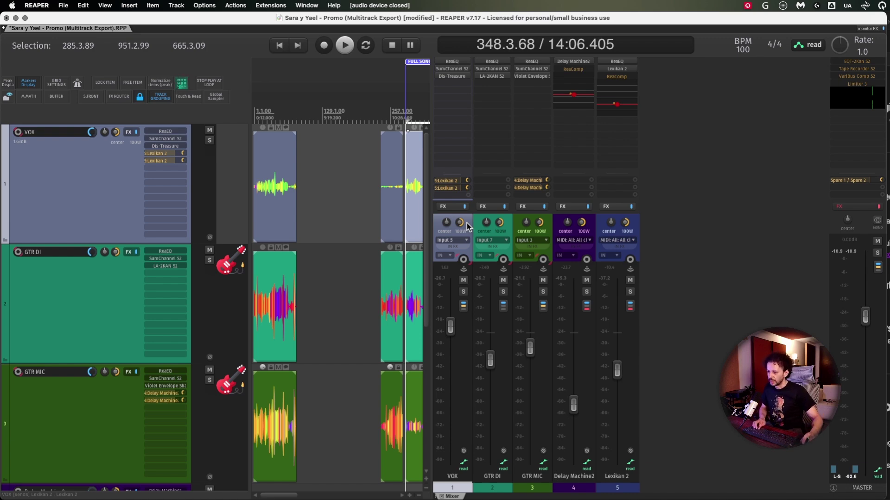
click(599, 224)
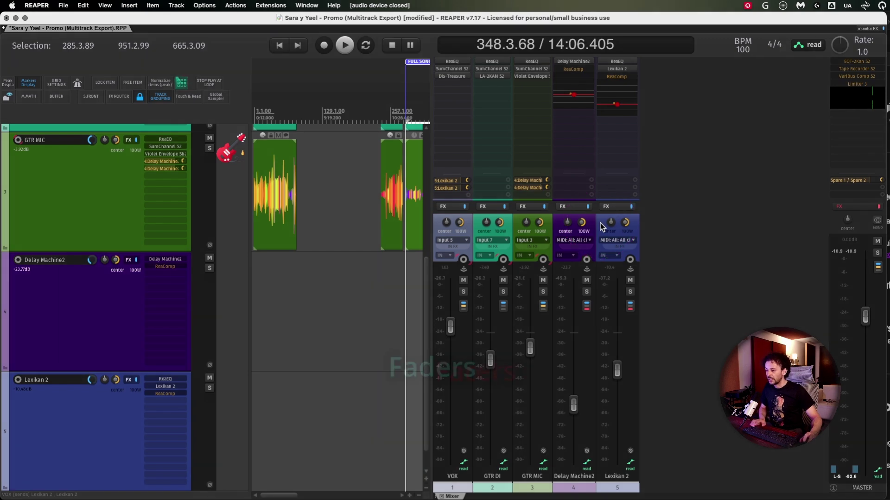
Step: Save a Full Track Mix snapshot of the selected tracks named FULL MIX in SWS Snapshots
click(284, 234)
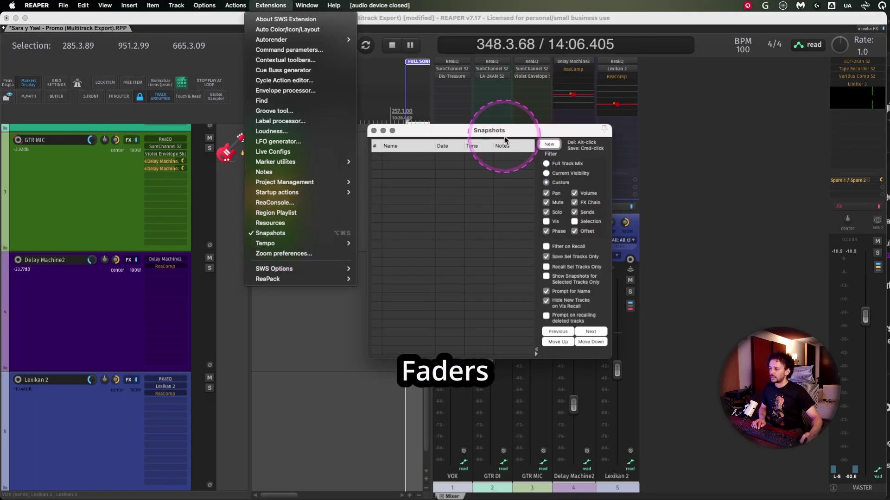
drag(514, 131, 308, 165)
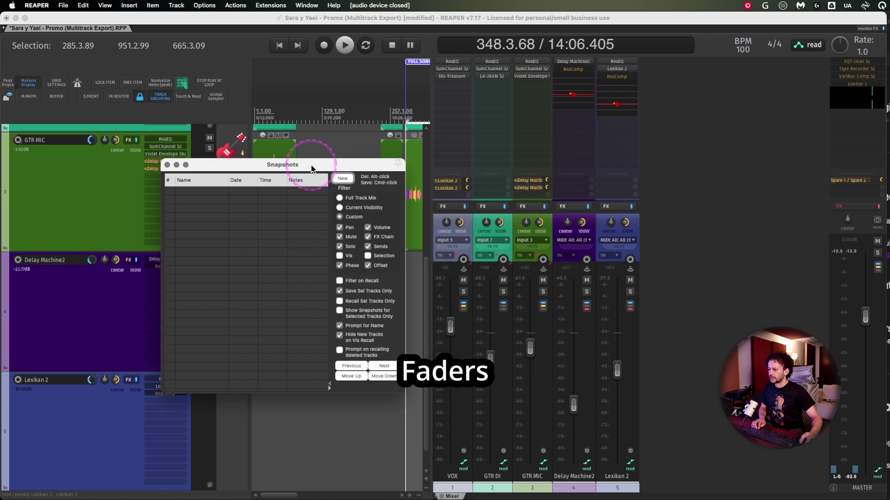
click(464, 226)
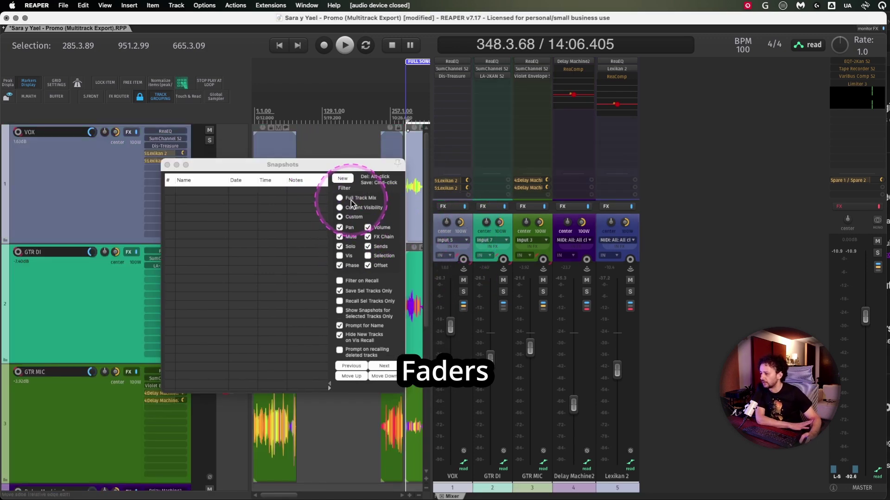
click(352, 197)
click(342, 178)
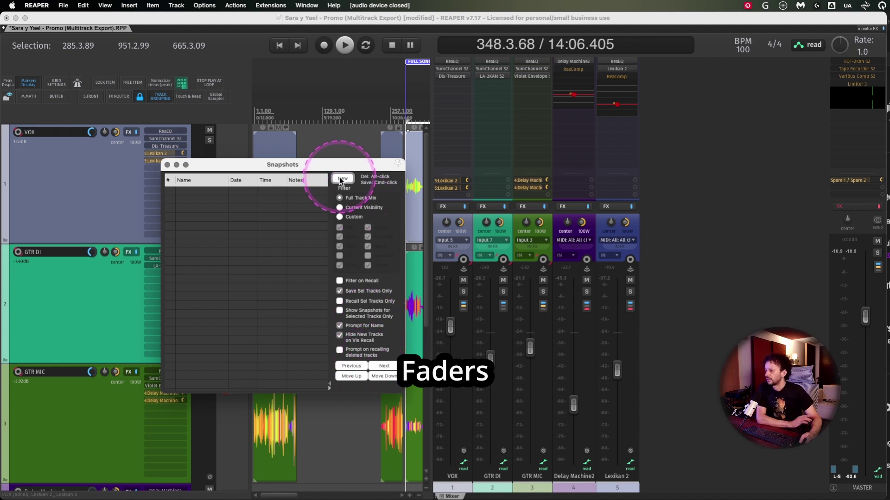
text(FULL MIX)
key(Return)
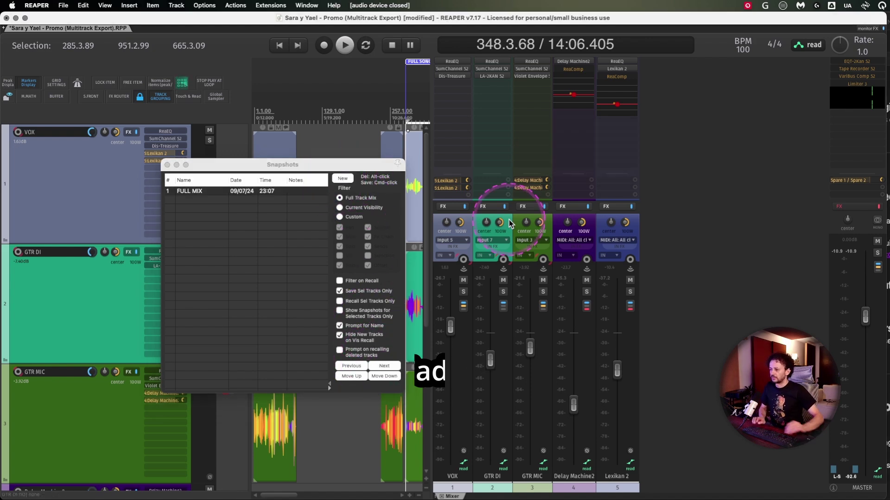
Step: Run the action Xenakios/SWS: Set volume of selected tracks to 0.0 dB and close the action list
key(question)
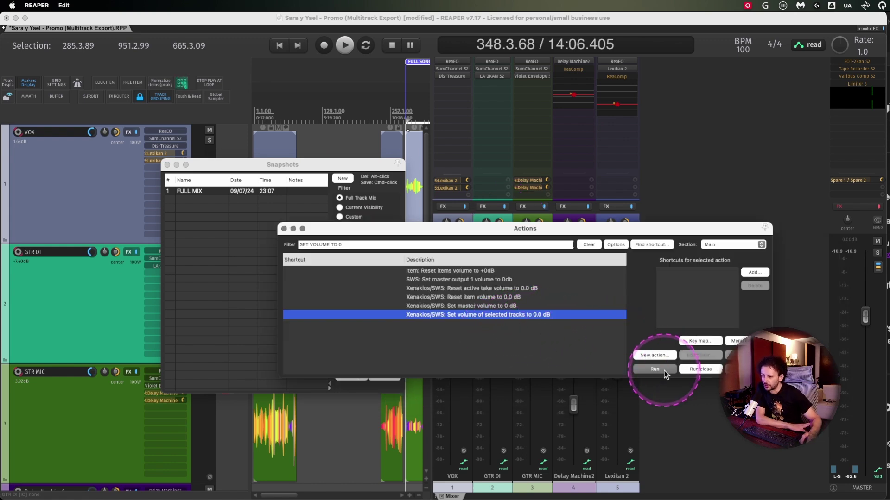
drag(650, 229, 643, 46)
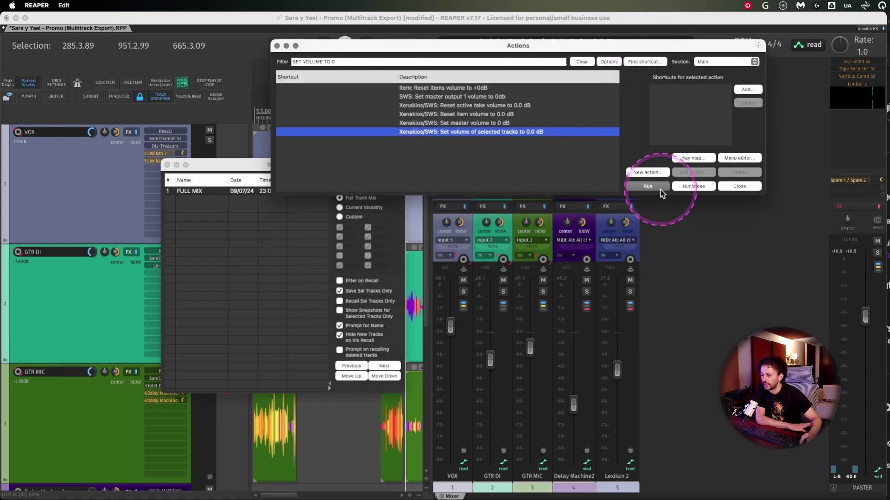
click(639, 186)
click(277, 46)
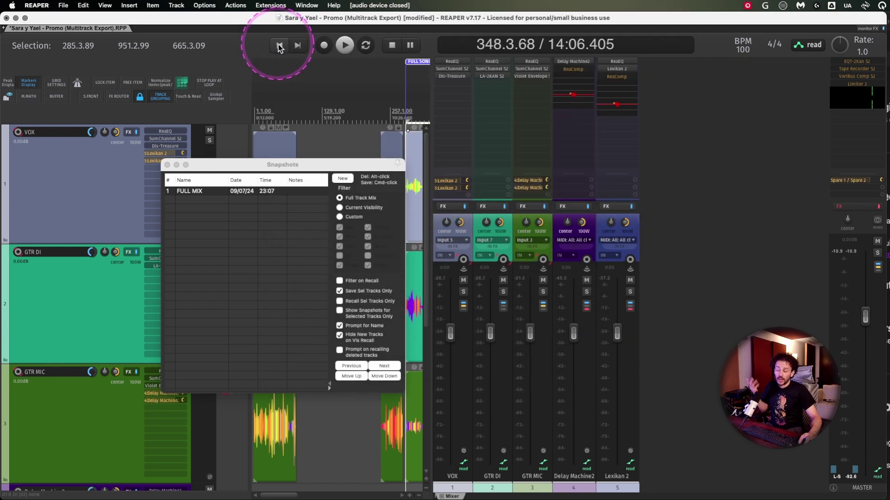
Step: Undo the volume action and reset the GTR MIC, GTR DI, Delay Machine2 and Lexikan 2 faders individually to 0 dB
key(super+z)
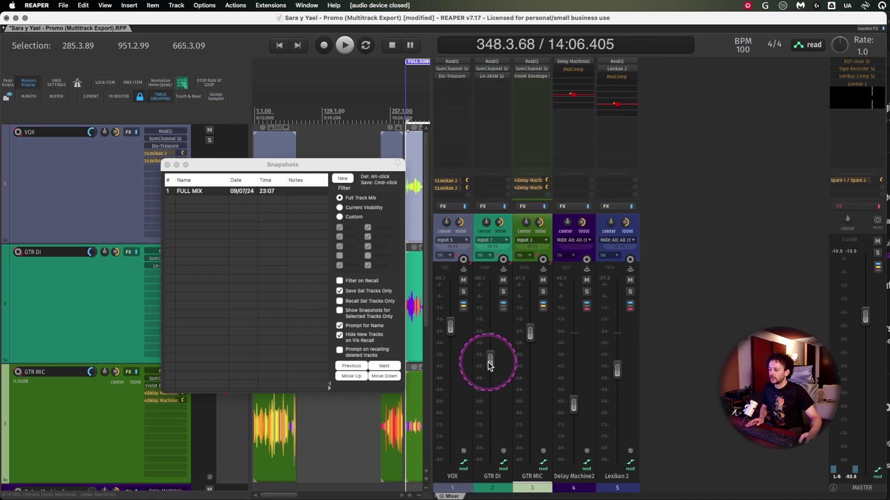
key(super+z)
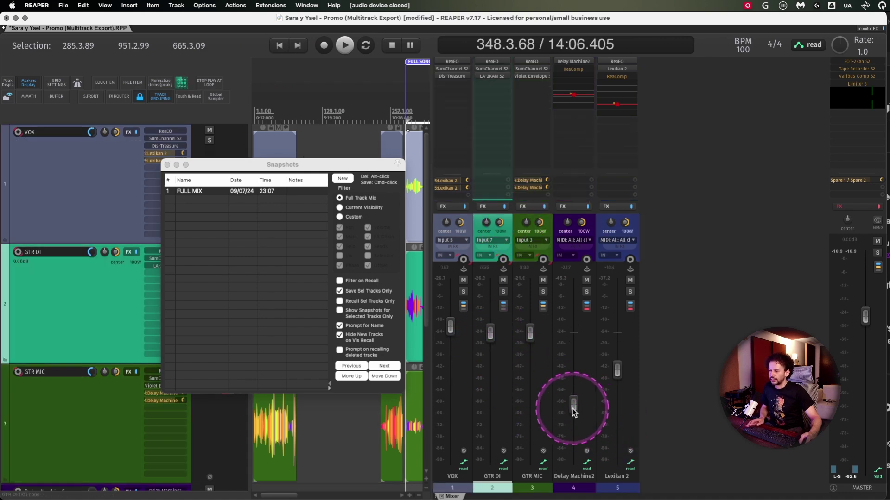
double_click(574, 406)
double_click(617, 368)
Step: Undo the last individual fader resets
key(super+z)
key(super+z)
key(super+z)
key(super+z)
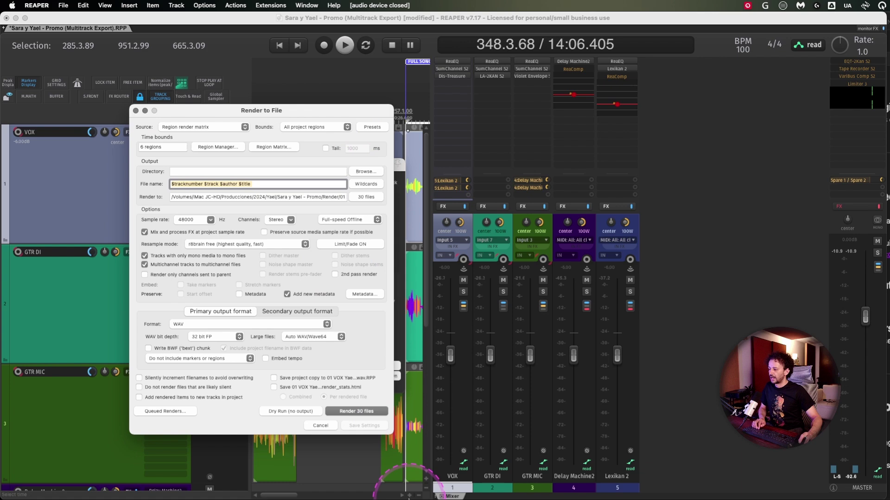
Step: Check the brickwall limit and fade settings for the render, and render all 30 files
click(358, 412)
click(366, 244)
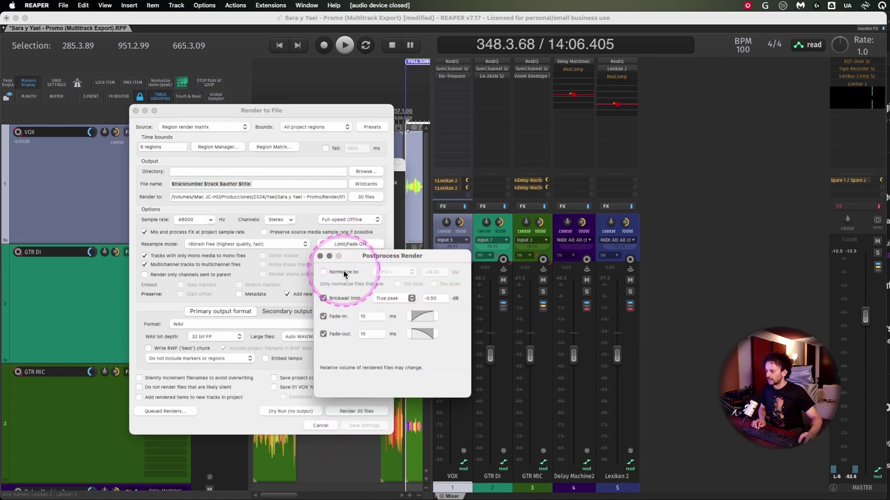
click(320, 256)
click(357, 411)
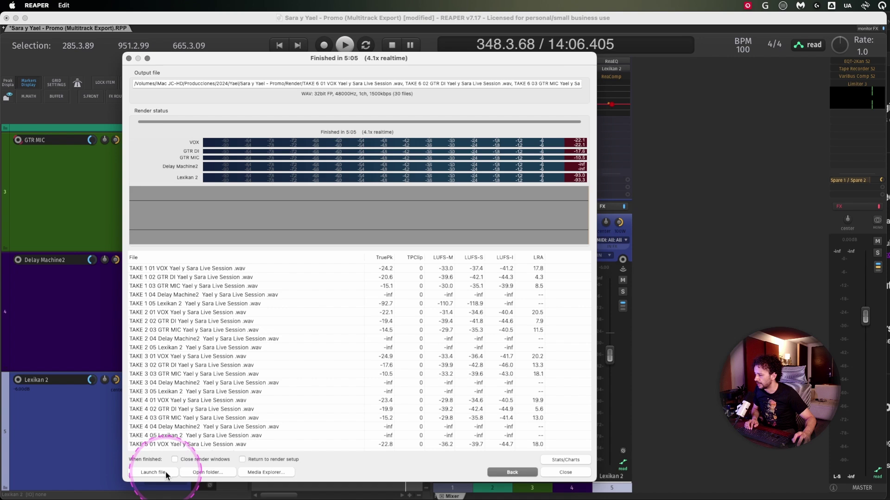
Step: Open the Render folder to review the exported WAV files per take and track, and close the finished render window
click(197, 471)
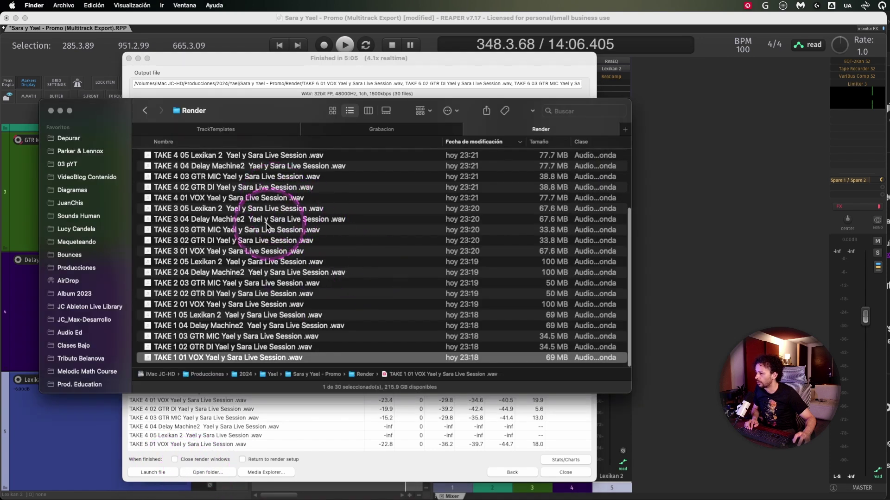
scroll(250, 222, up, 5)
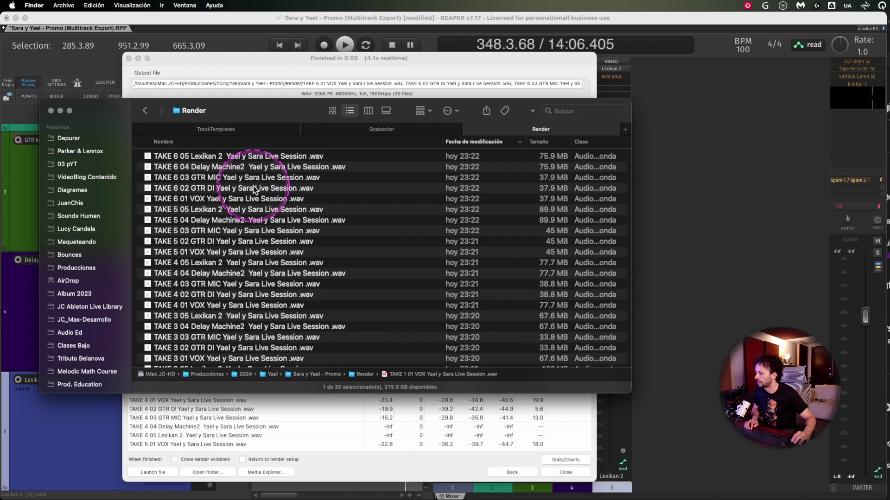
scroll(243, 222, down, 5)
click(655, 160)
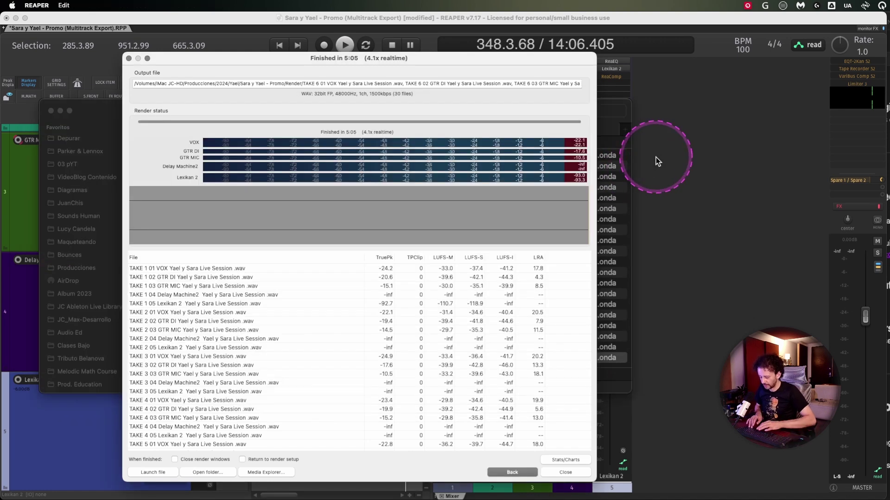
click(566, 472)
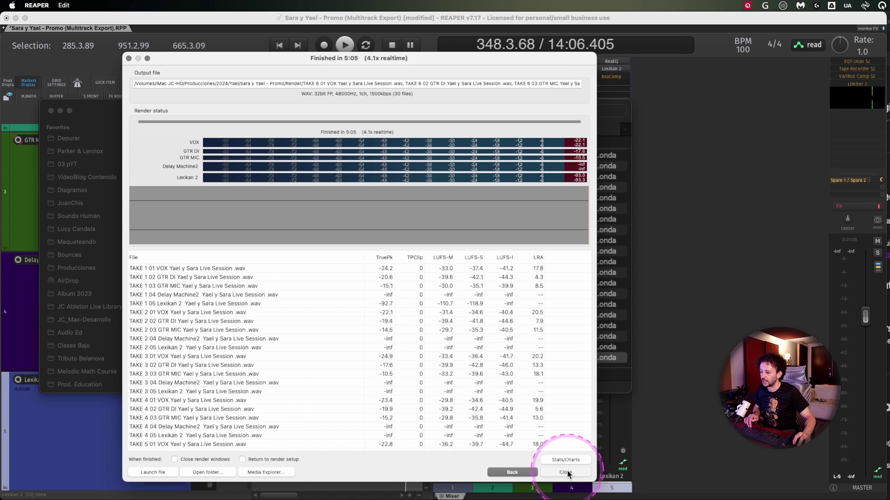
Step: Create a new project tab and insert the rendered files at the same time position on separate tracks
click(678, 349)
key(alt+super+n)
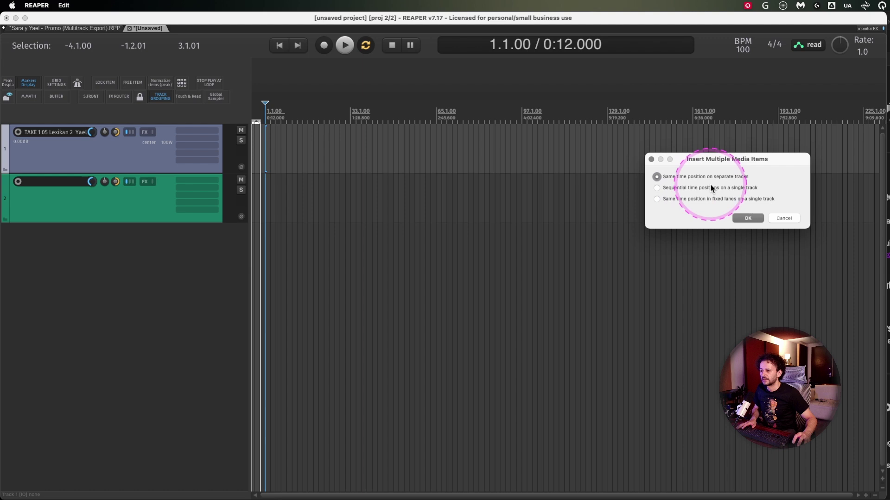
click(748, 218)
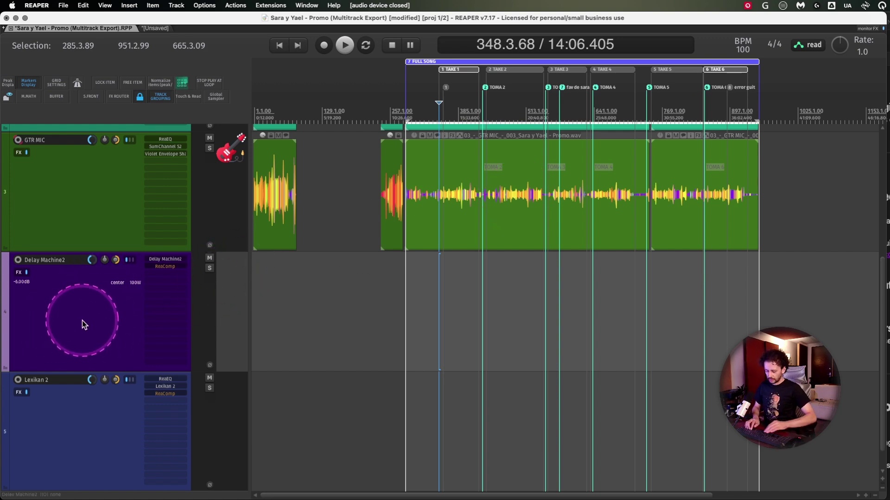
Step: Look up the SWS/S&M Copy FX chain from selected track action and copy Lexikan 2's FX chain onto the new project's LEXICAN track
key(shift+slash)
key(ctrl+c)
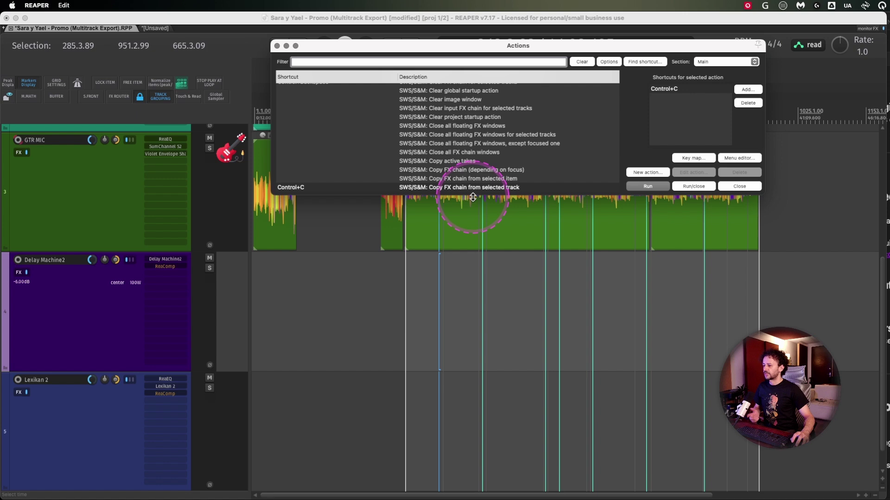
click(78, 411)
key(ctrl+Tab)
click(59, 155)
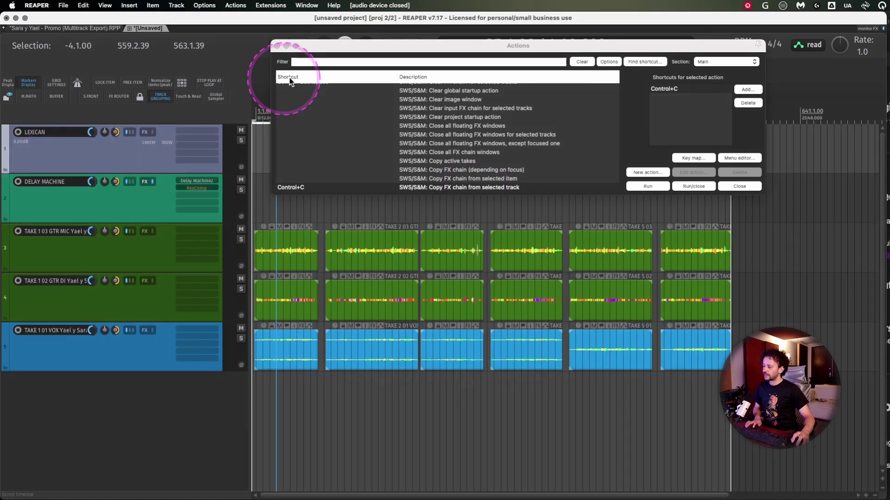
key(ctrl+v)
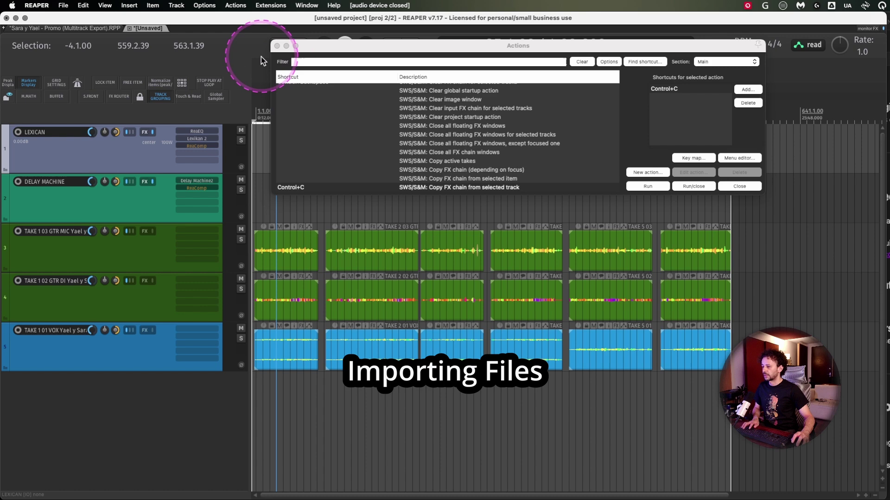
click(276, 46)
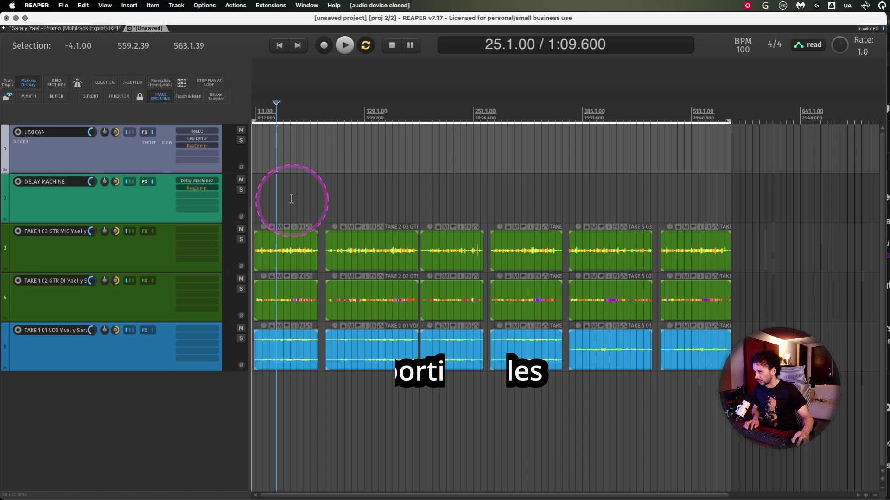
Step: Filter the action list for IMPLODE and select Take: Implode items on same track into takes for the GTR MIC items
key(shift+slash)
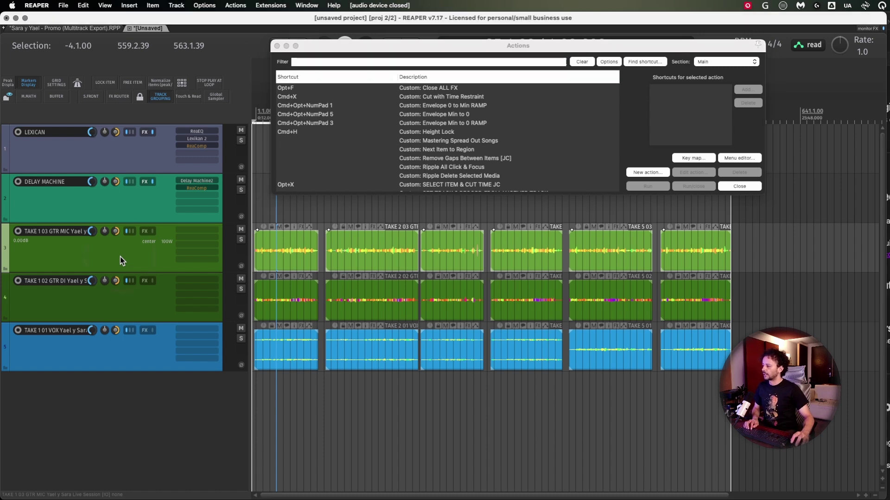
click(318, 62)
text(IMPLODE)
click(442, 105)
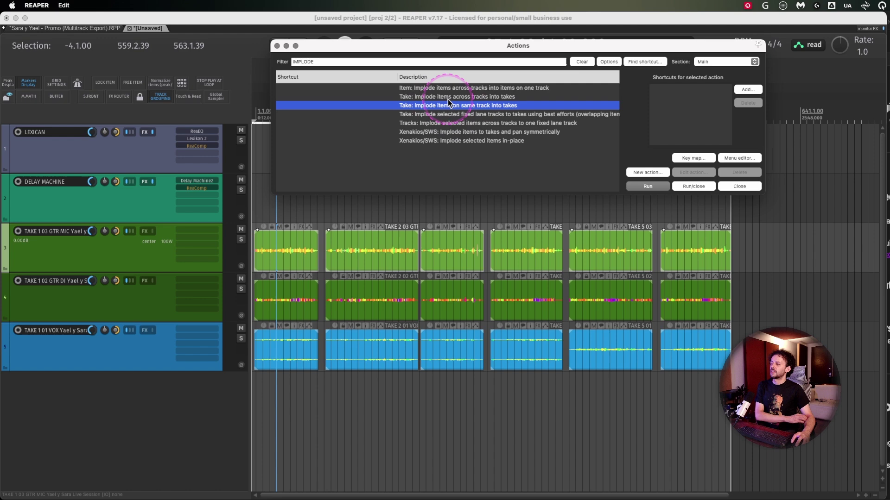
click(448, 99)
click(450, 105)
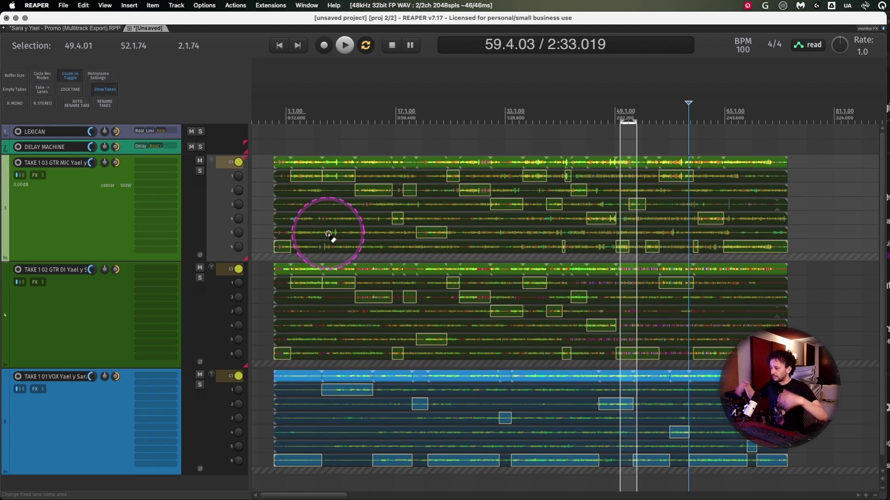
Step: Group the GTR MIC and GTR DI tracks in Group 1 with Media/Razor Edit Lead and Follow enabled
click(258, 169)
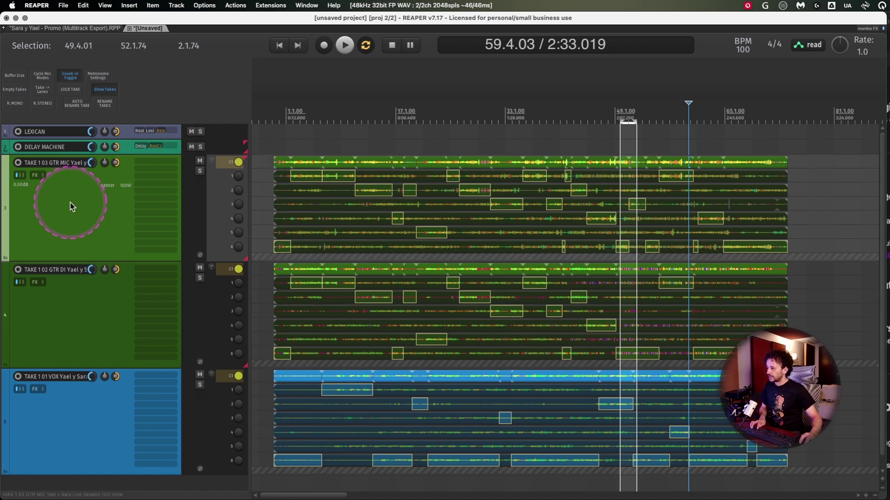
key(shift+g)
drag(775, 179, 157, 179)
key(question)
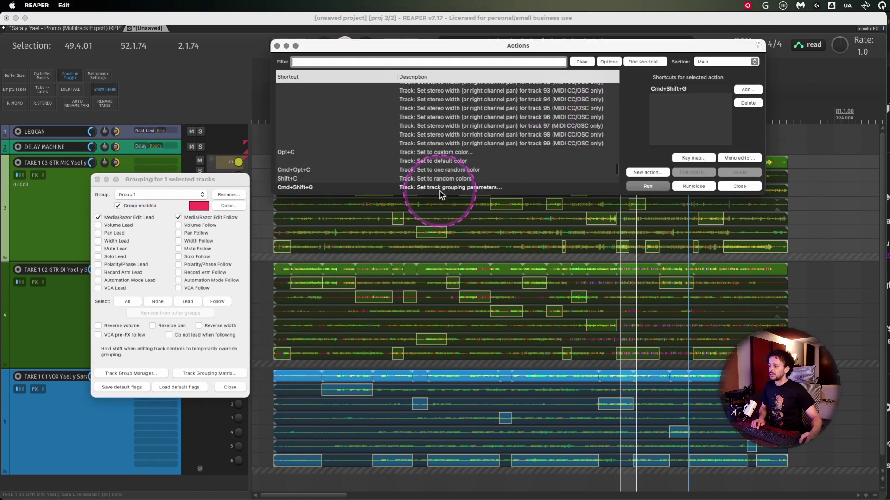
click(277, 46)
super+click(50, 316)
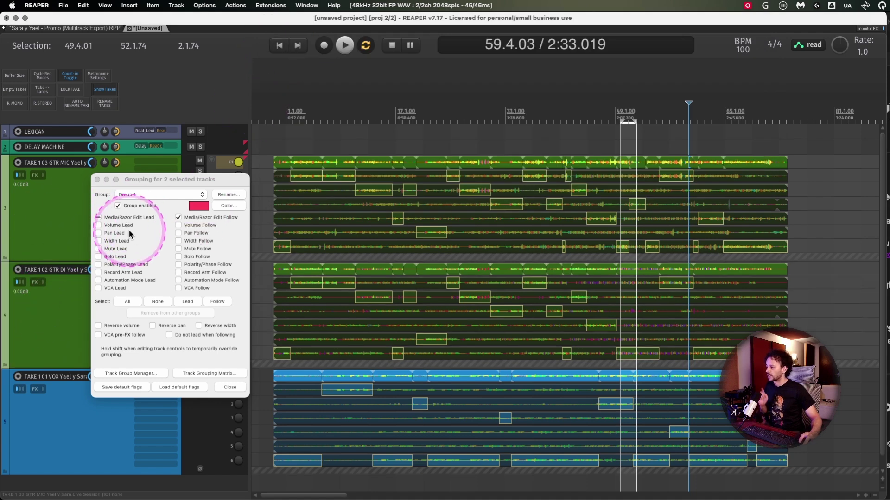
click(123, 217)
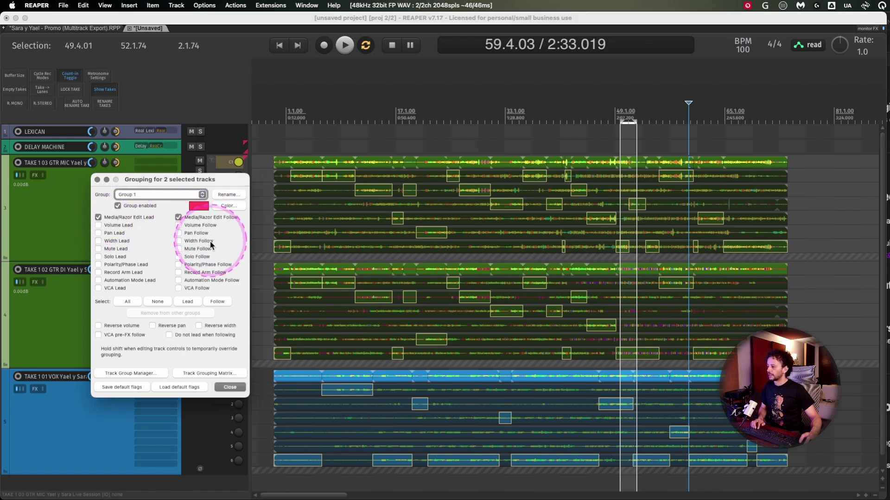
click(230, 387)
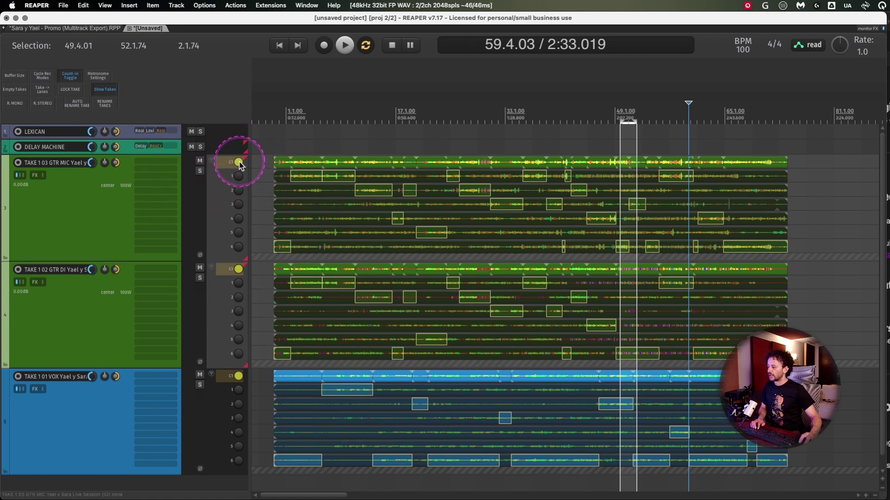
Step: Toggle comping off and back on for the grouped guitar tracks, and comp a long passage from lane 3
click(234, 162)
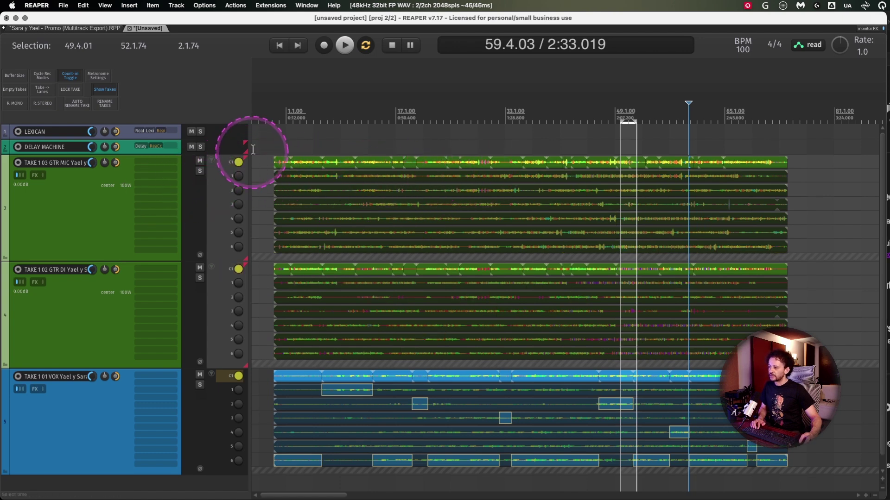
click(240, 162)
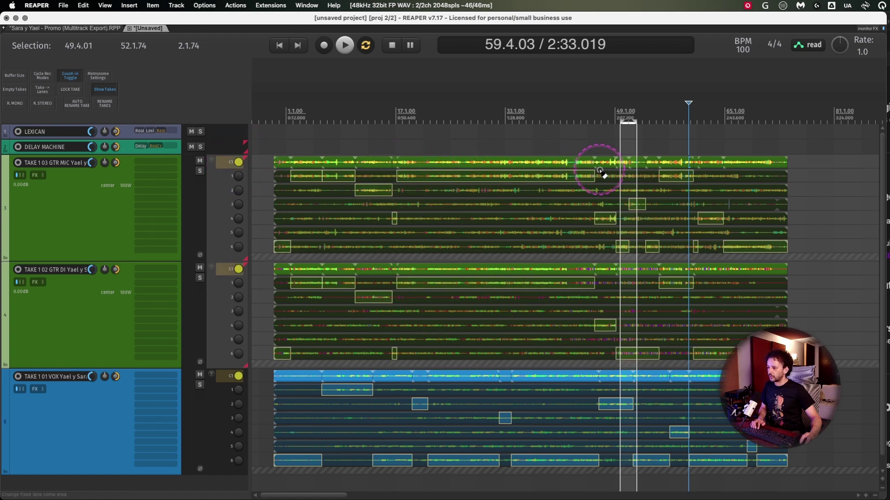
drag(302, 309, 514, 310)
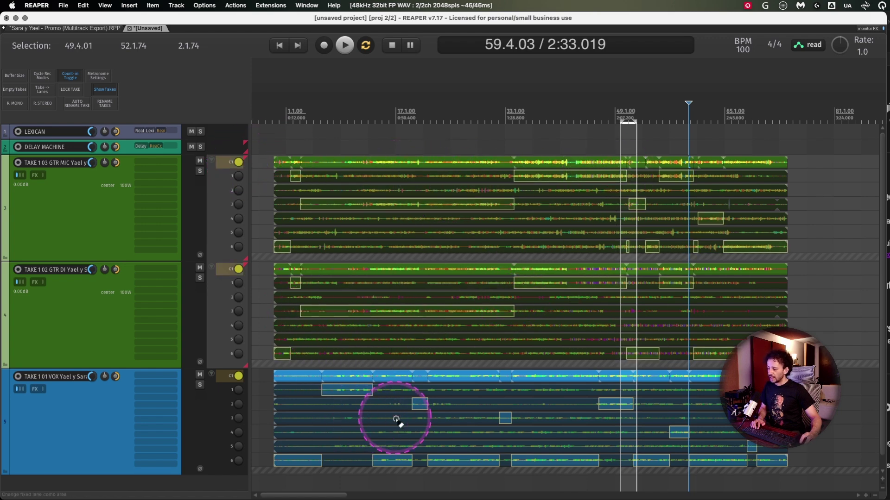
Step: Comp VOX passages from lanes 4 and 1, and swipe further comp areas across several guitar lanes
drag(378, 433, 494, 432)
drag(527, 390, 596, 388)
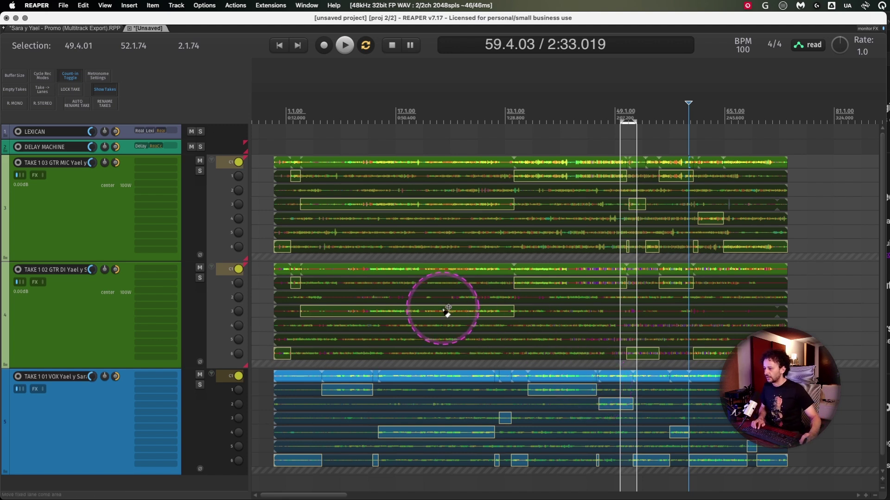
drag(375, 299, 589, 355)
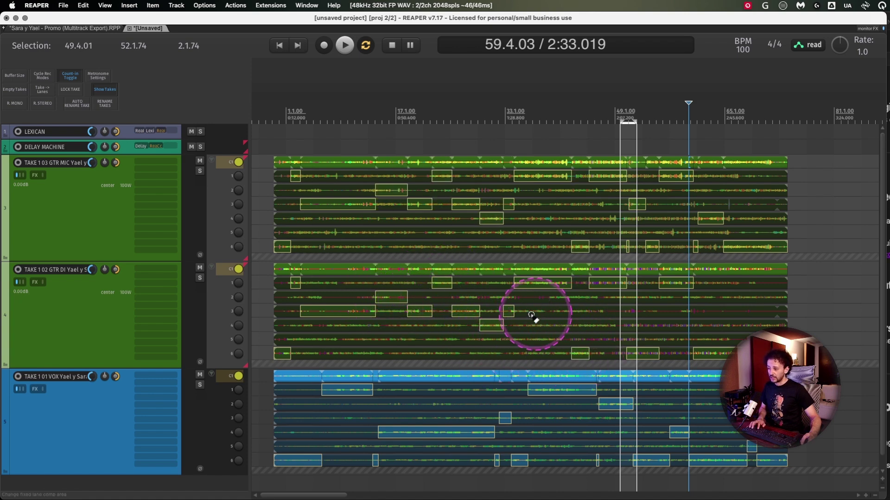
drag(536, 313, 559, 312)
Step: Show and play only lane 3 on the grouped guitar tracks and only lane 2 on the VOX track
right_click(222, 308)
right_click(230, 223)
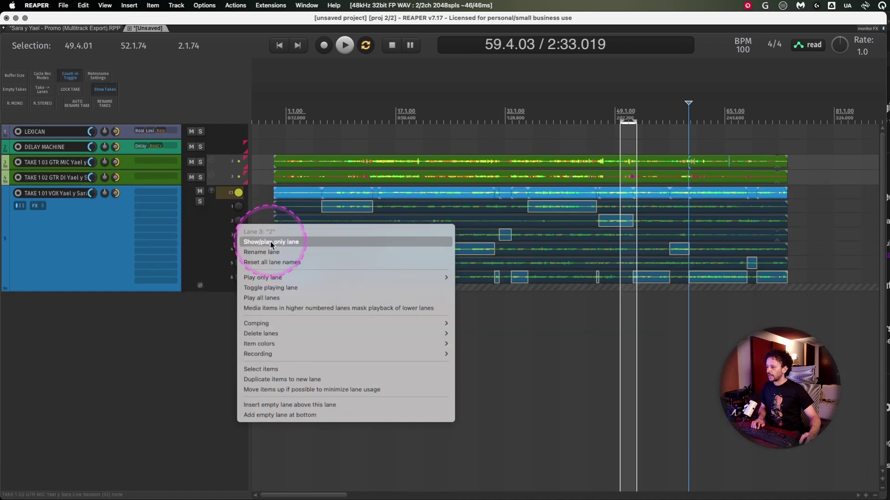
click(319, 240)
drag(266, 156, 679, 213)
scroll(463, 257, left, 2)
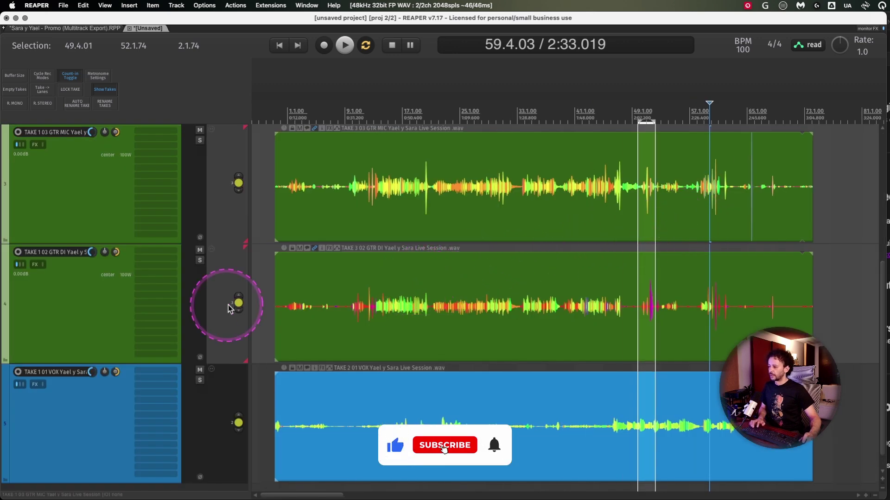
Step: Lock the guitar and VOX items, and try to move the locked GTR MIC item
click(318, 384)
shift+click(299, 148)
click(292, 128)
click(323, 146)
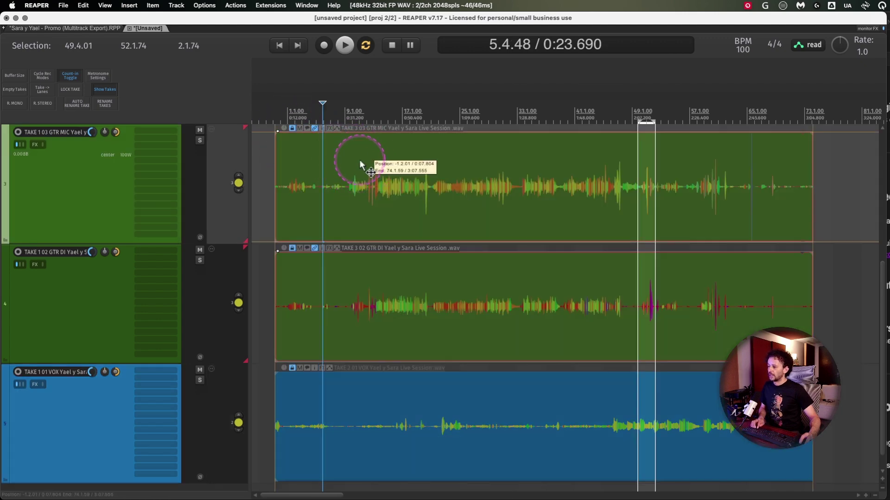
click(360, 159)
click(393, 155)
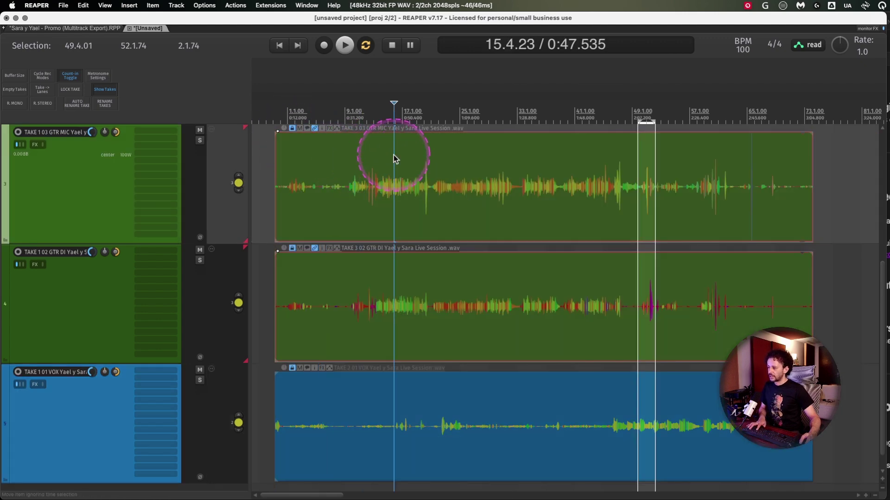
click(426, 185)
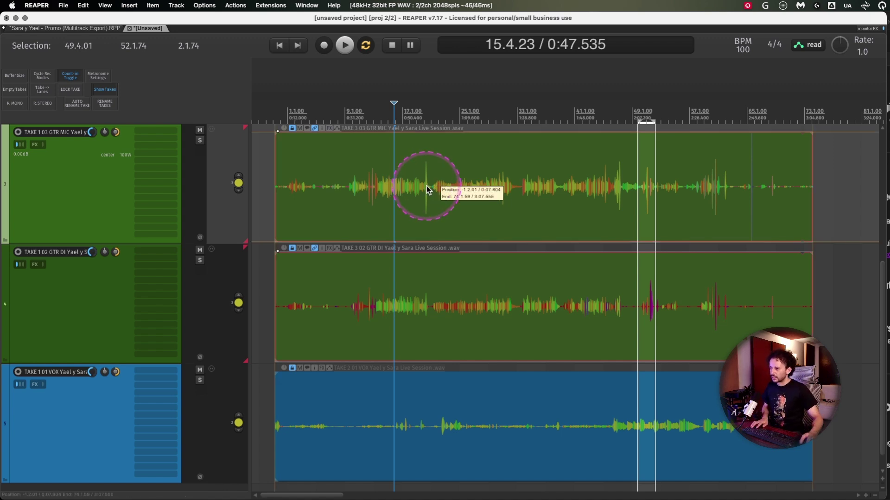
Step: Unlock the grouped guitar items and add stretch markers along them
click(419, 184)
click(494, 183)
click(477, 182)
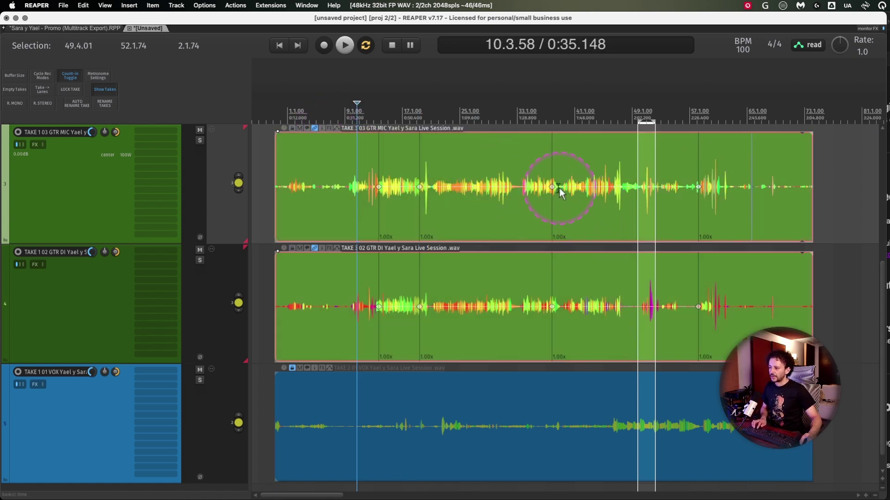
Step: Undo the latest stretch marker edits on the guitar items
key(super+z)
key(super+z)
key(super+z)
key(super+z)
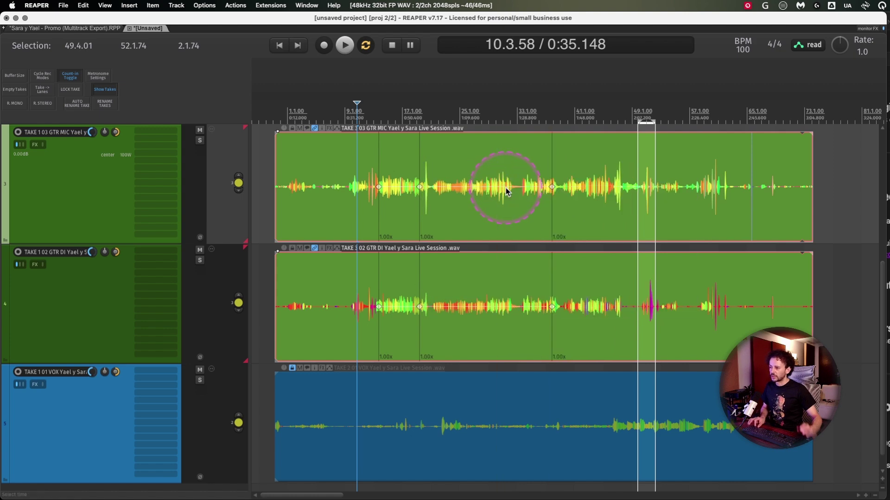